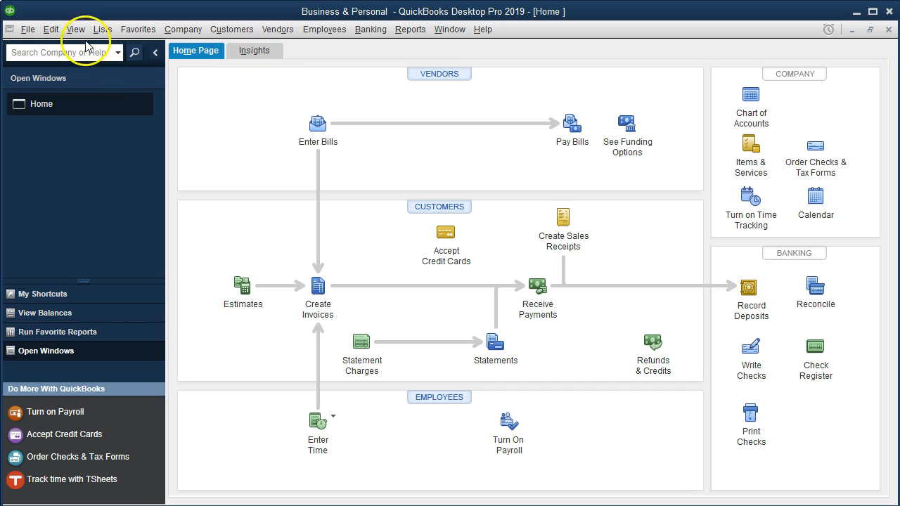
- Show the list of open windows beside the home page
{"action": "left_click", "coordinate": [76, 29]}
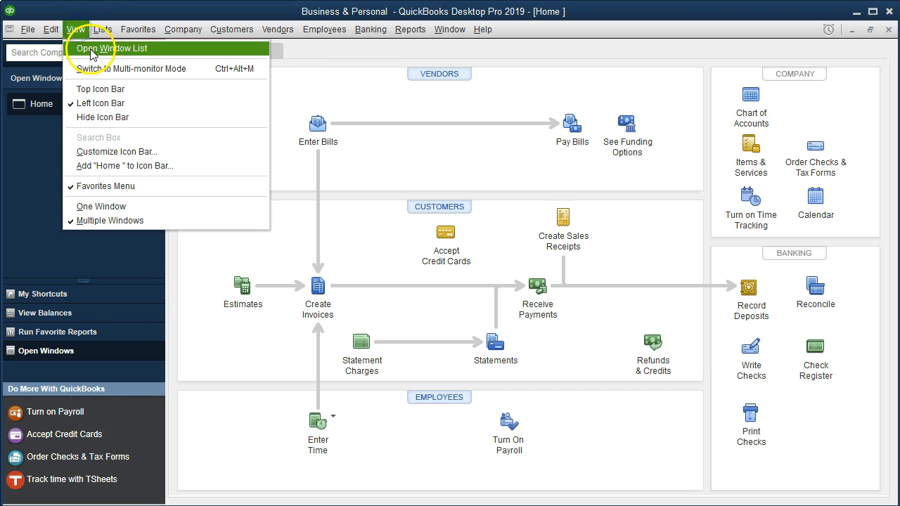
{"action": "left_click", "coordinate": [156, 55]}
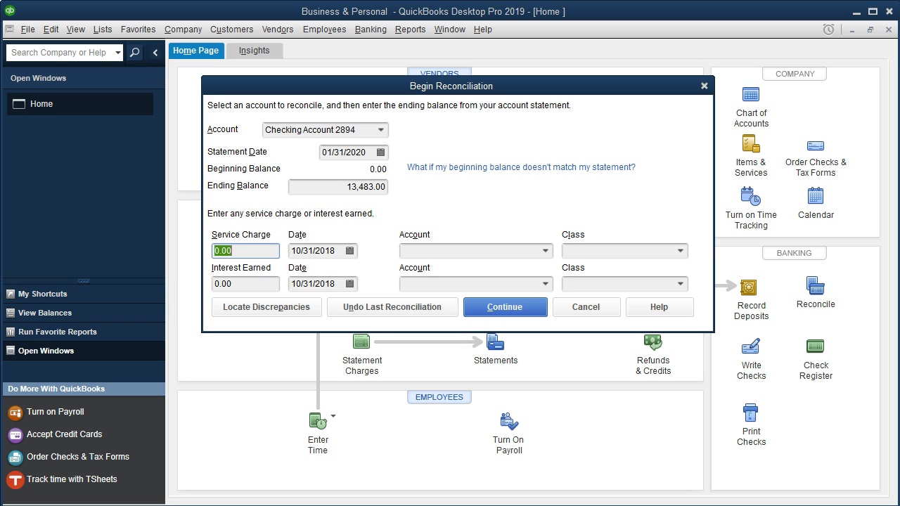
- Continue to the checking account reconciliation for 01/31/2020 with an ending balance of 13,483.00, and view the PDF bank statement in Adobe Acrobat Reader
{"action": "left_click", "coordinate": [516, 309]}
{"action": "left_click", "coordinate": [422, 148]}
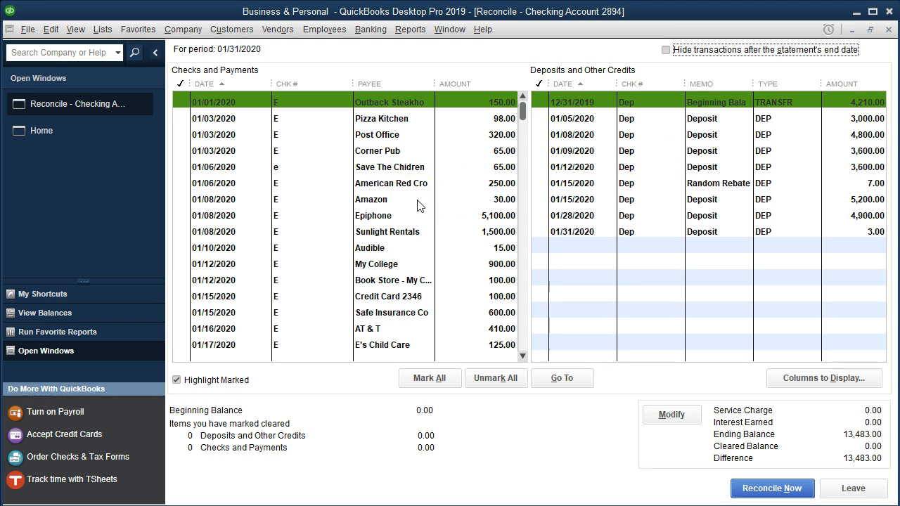
{"action": "key", "text": "alt+Tab"}
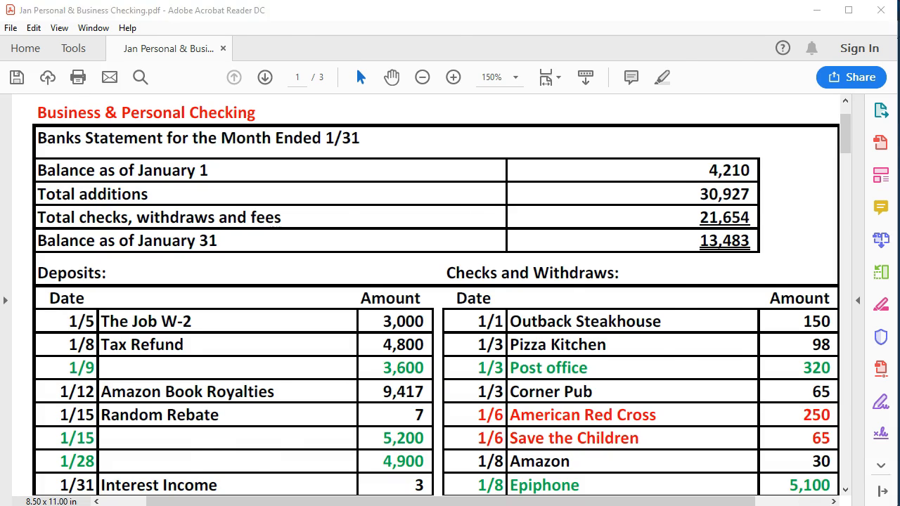
{"action": "key", "text": "alt+Tab"}
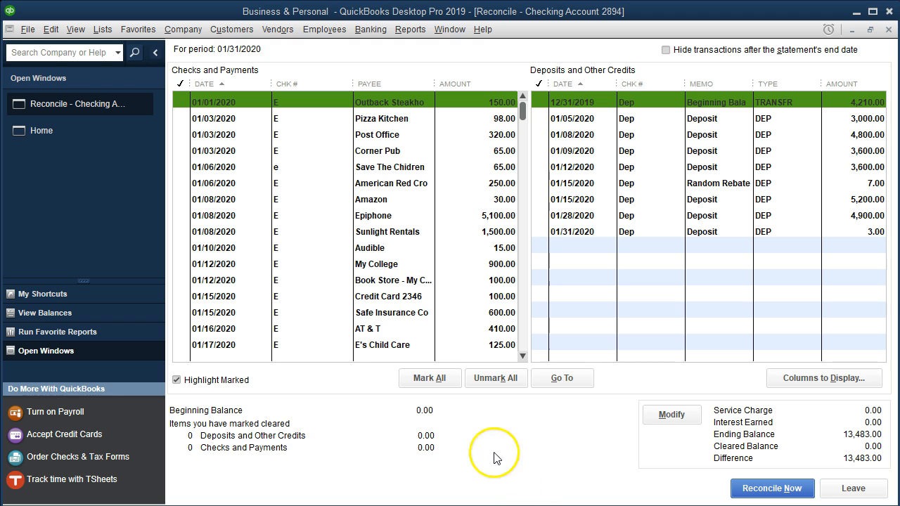
- Mark all transactions in the reconciliation as cleared and unmark them all again
{"action": "left_click", "coordinate": [424, 378]}
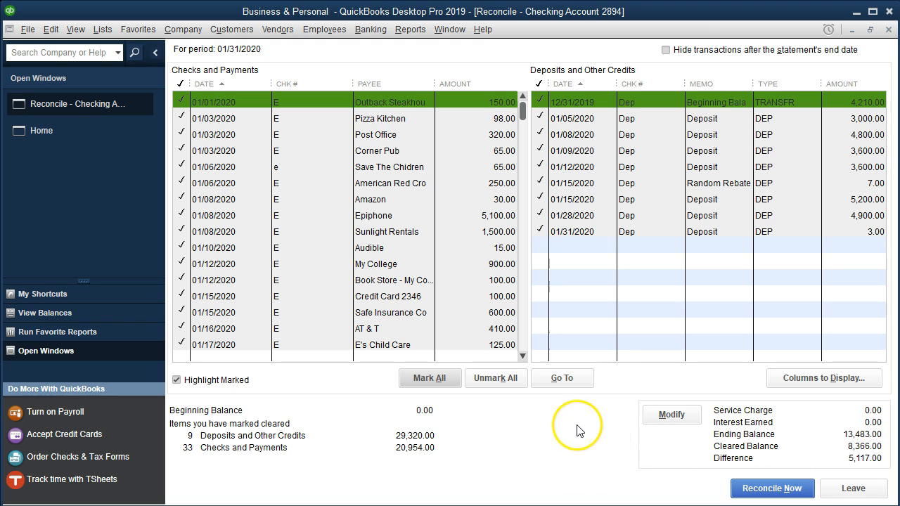
{"action": "left_click", "coordinate": [496, 378]}
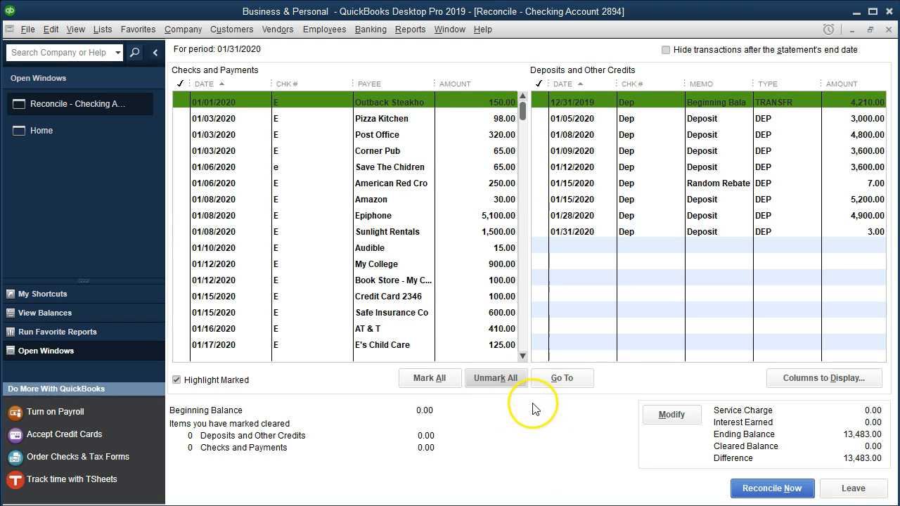
- Check the January 1 balance on the bank statement in Adobe Acrobat Reader and mark the 4,210.00 beginning balance as cleared in QuickBooks
{"action": "key", "text": "alt+Tab"}
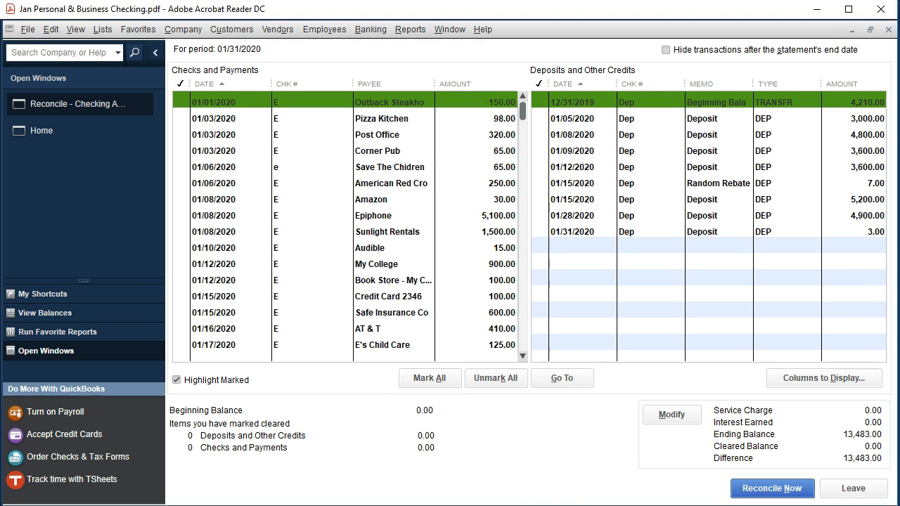
{"action": "scroll", "coordinate": [585, 415], "scroll_direction": "down", "scroll_amount": 2}
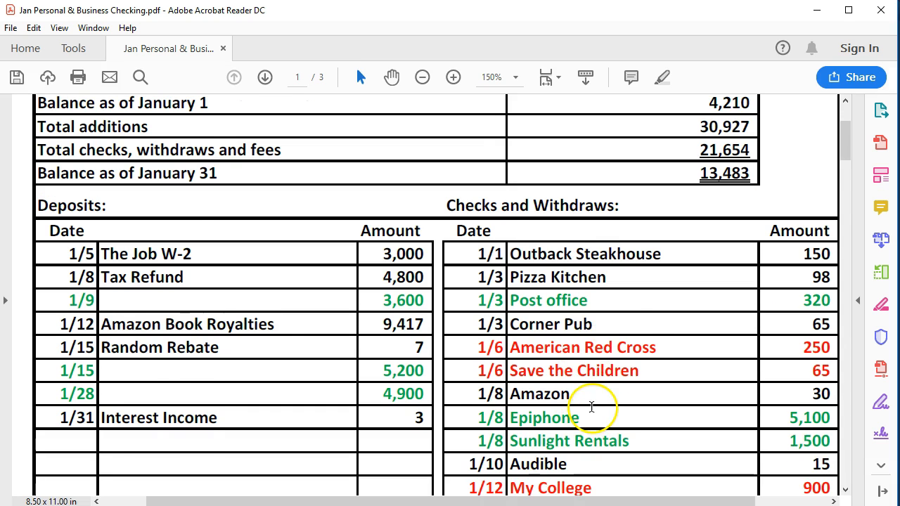
{"action": "scroll", "coordinate": [590, 406], "scroll_direction": "up", "scroll_amount": 1}
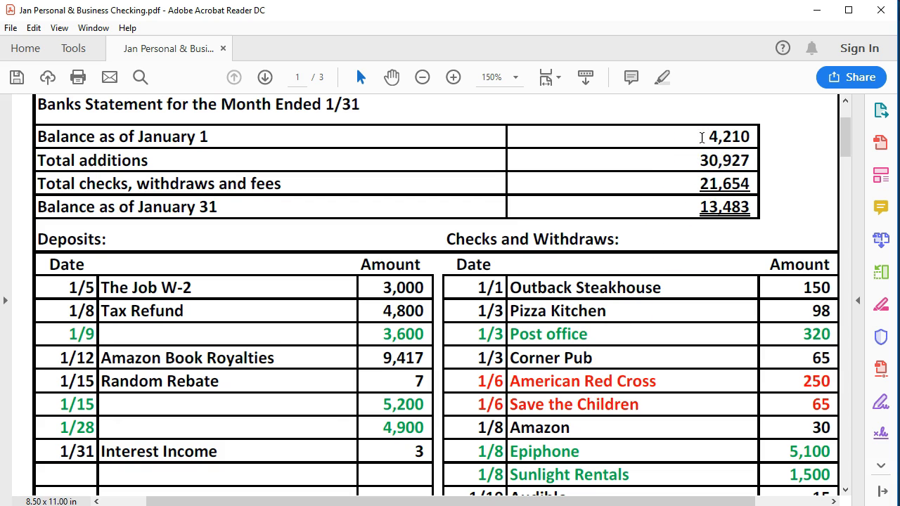
{"action": "key", "text": "alt+Tab"}
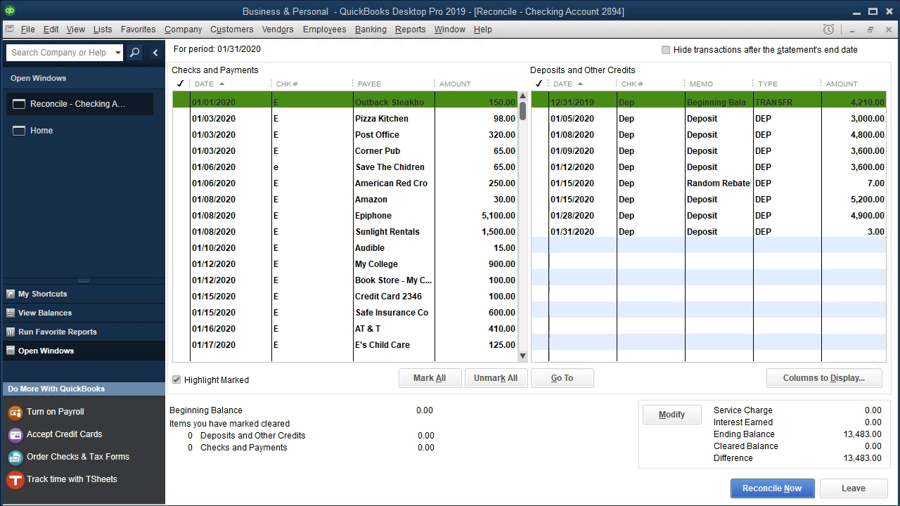
{"action": "left_click", "coordinate": [842, 106]}
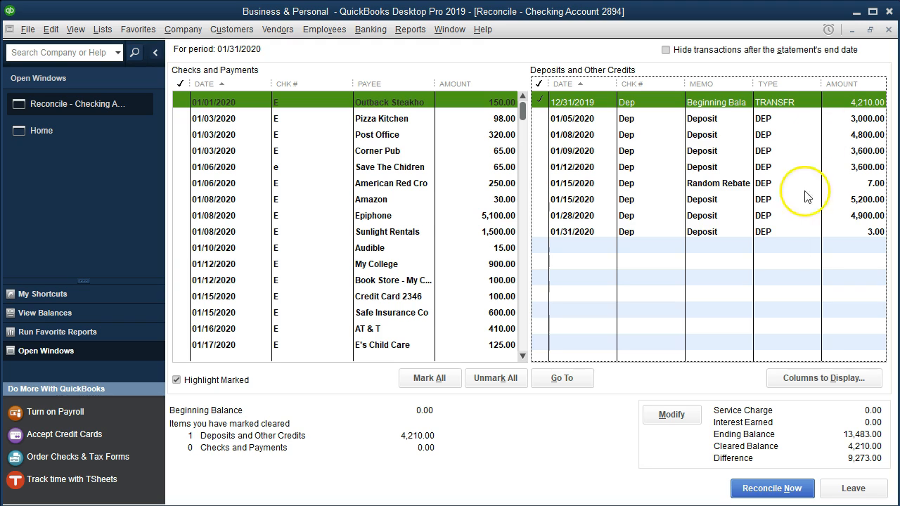
- Compare the statement's first deposits with the reconciliation and mark the 01/05/2020 deposit of 3,000.00 and 01/08/2020 deposit of 4,800.00 as cleared
{"action": "mouse_move", "coordinate": [573, 505]}
{"action": "left_click", "coordinate": [574, 487]}
{"action": "scroll", "coordinate": [481, 315], "scroll_direction": "down", "scroll_amount": 2}
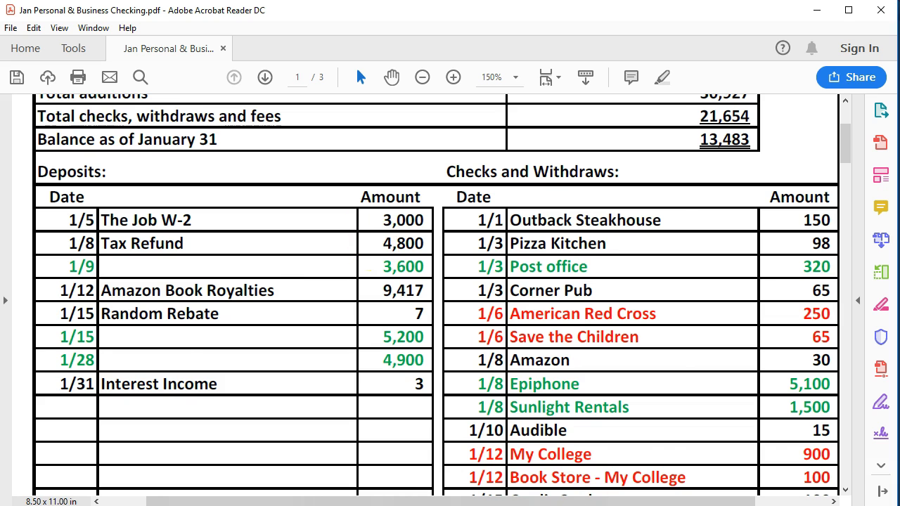
{"action": "key", "text": "alt+Tab"}
{"action": "left_click", "coordinate": [844, 121]}
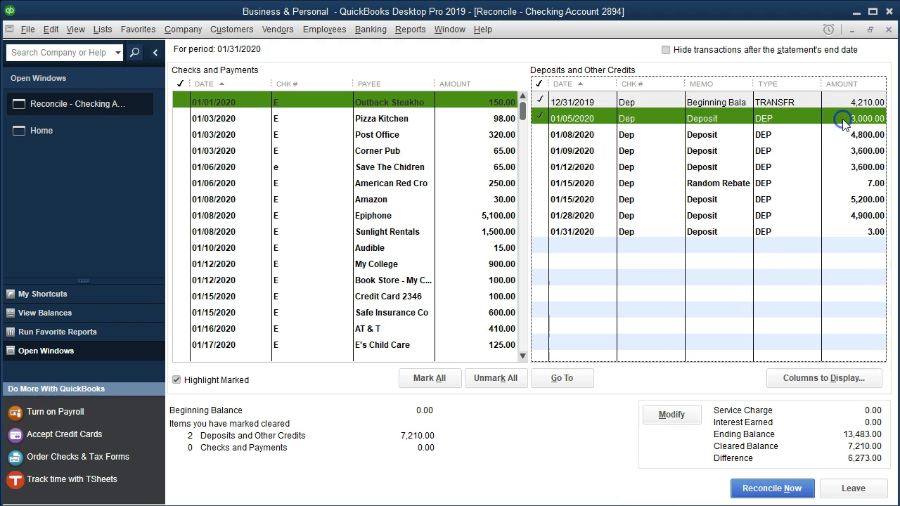
{"action": "left_click", "coordinate": [844, 134]}
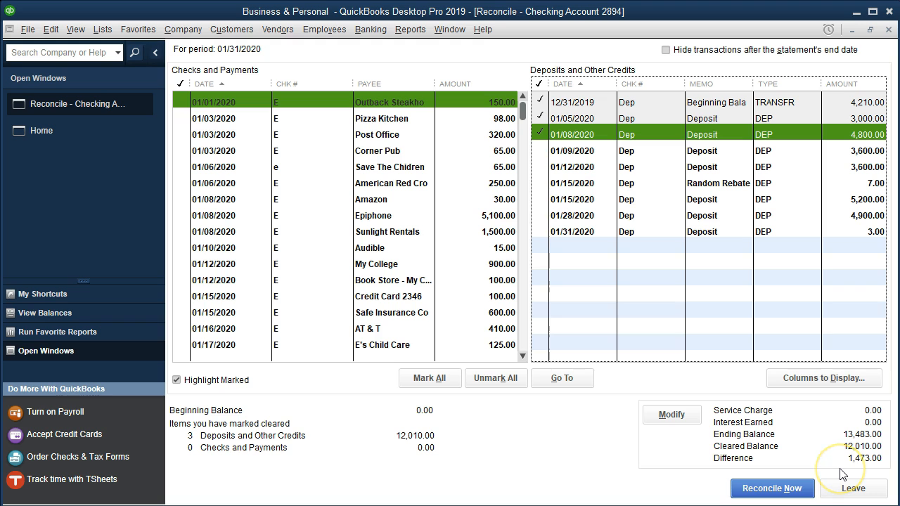
- In the Acrobat Reader bank statement, highlight the 3,000 deposit from The Job W-2 and the 4,800 Tax Refund deposit
{"action": "key", "text": "alt+Tab"}
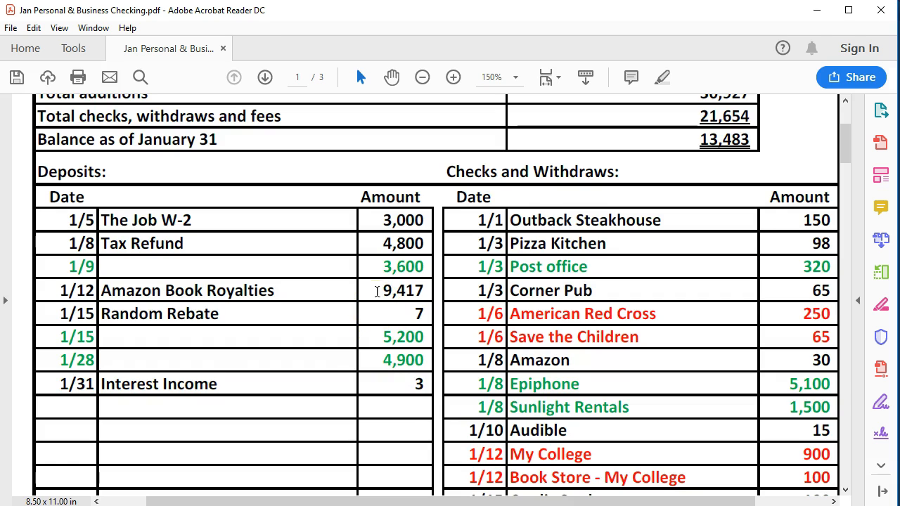
{"action": "left_click_drag", "start_coordinate": [384, 220], "coordinate": [426, 221]}
{"action": "right_click", "coordinate": [426, 222]}
{"action": "left_click", "coordinate": [445, 260]}
{"action": "left_click_drag", "start_coordinate": [384, 243], "coordinate": [422, 245]}
{"action": "right_click", "coordinate": [424, 246]}
{"action": "left_click", "coordinate": [431, 289]}
- Highlight the 4,210 balance as of January 1 in the bank statement summary
{"action": "scroll", "coordinate": [632, 211], "scroll_direction": "up", "scroll_amount": 3}
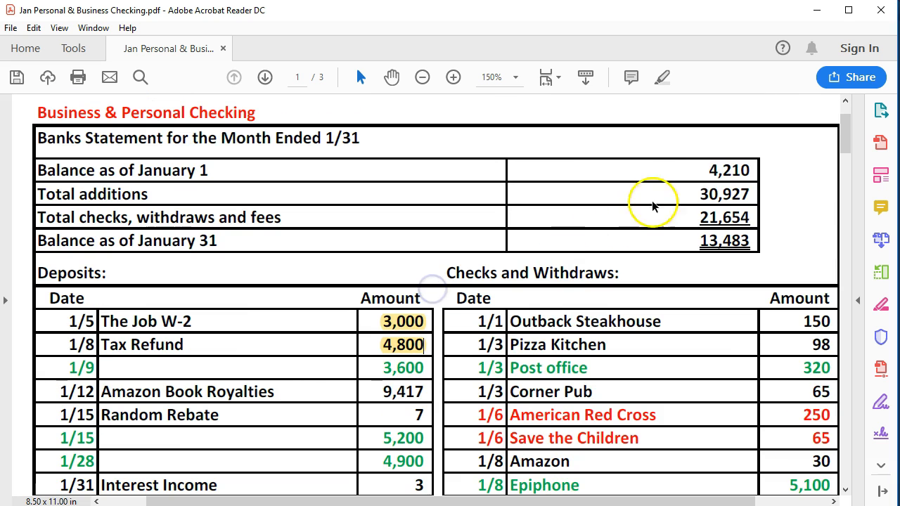
{"action": "left_click_drag", "start_coordinate": [708, 170], "coordinate": [755, 167]}
{"action": "right_click", "coordinate": [728, 176]}
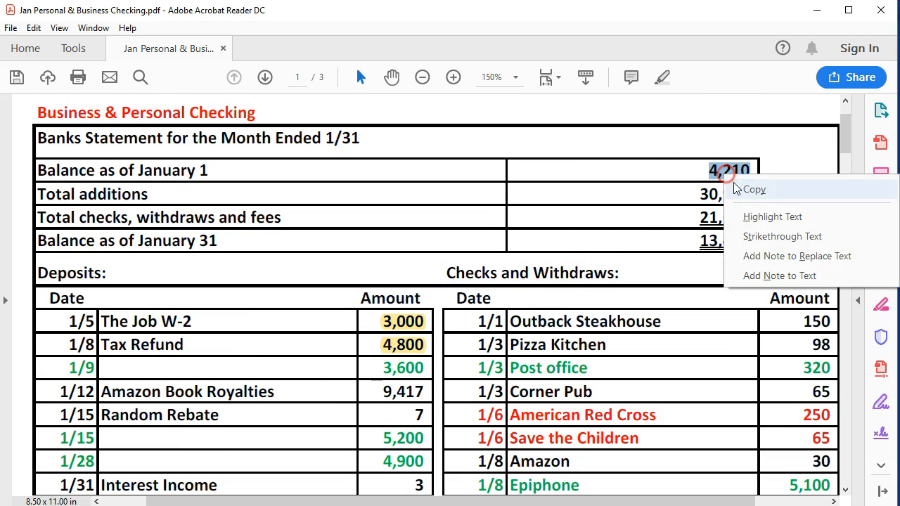
{"action": "left_click", "coordinate": [743, 217]}
- Check the 1/9 deposit on the statement and mark the 01/09/2020 deposit of 3,600.00 as cleared in the QuickBooks reconciliation
{"action": "scroll", "coordinate": [514, 296], "scroll_direction": "down", "scroll_amount": 3}
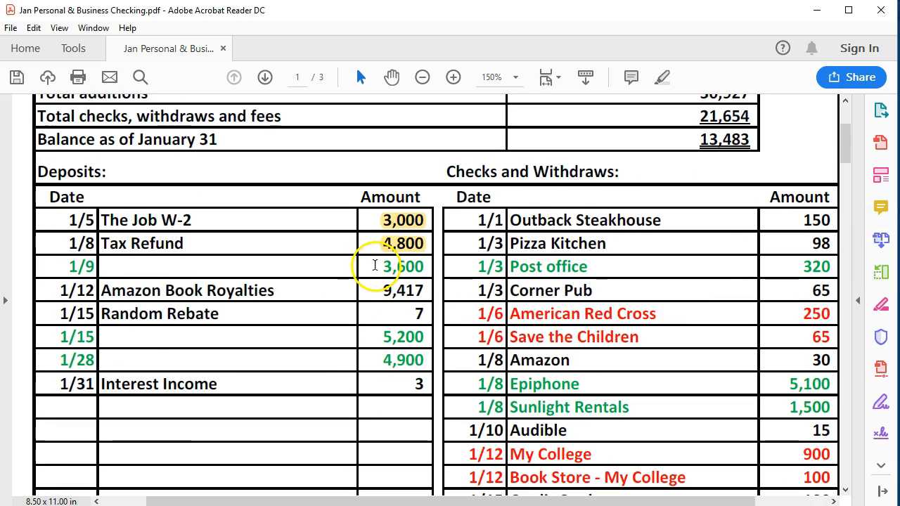
{"action": "left_click", "coordinate": [454, 431]}
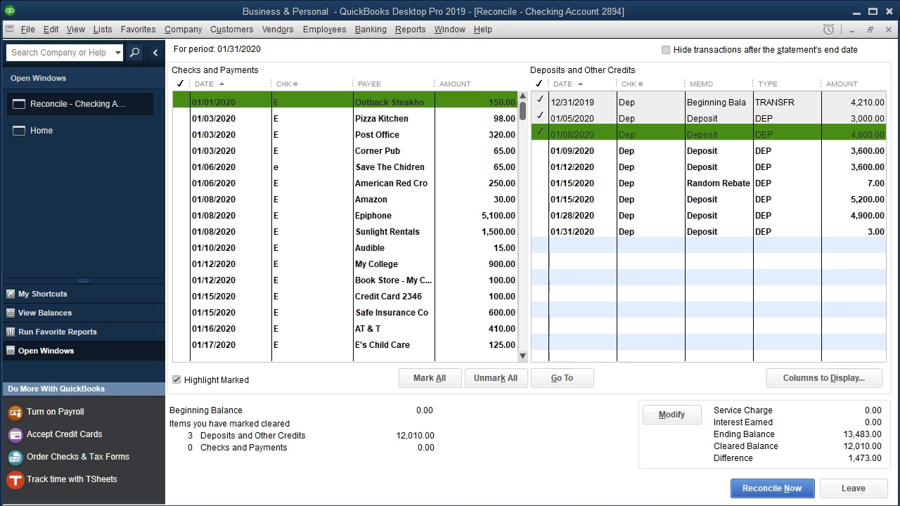
{"action": "left_click", "coordinate": [859, 206]}
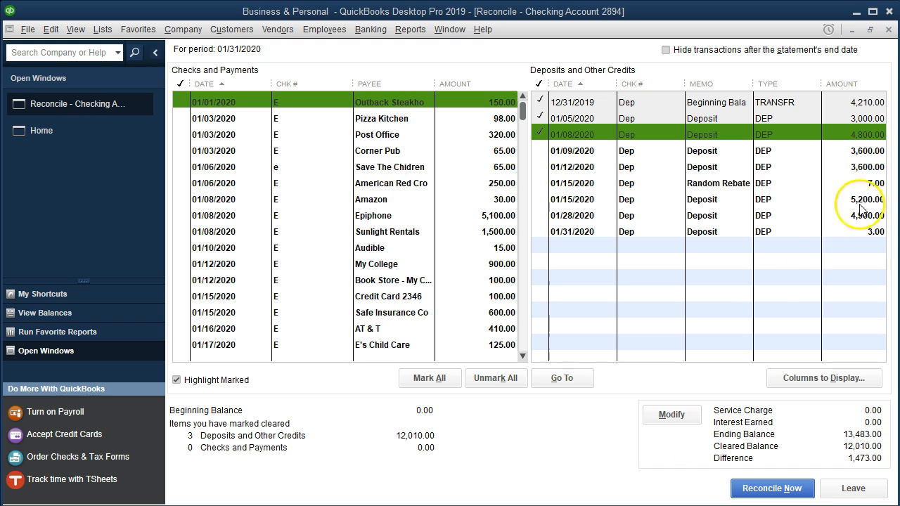
{"action": "left_click", "coordinate": [861, 150]}
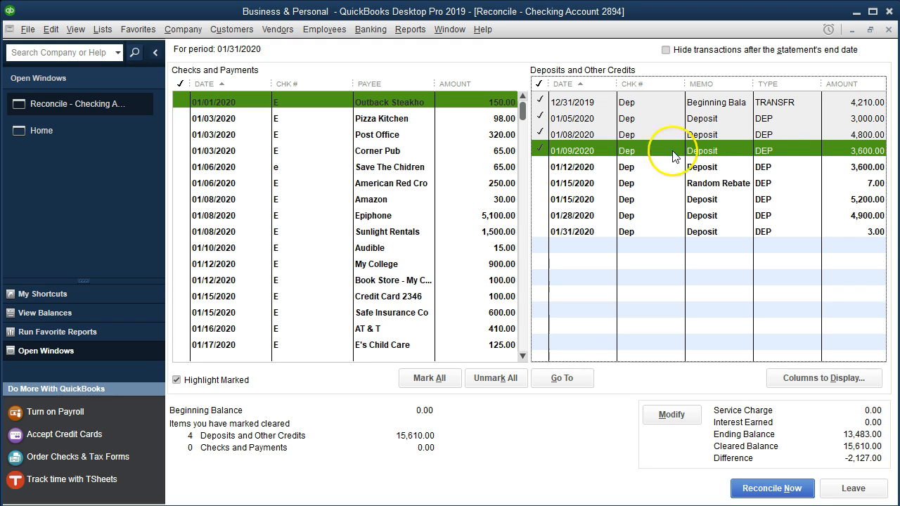
- View the checking account's register and return to the reconciliation window
{"action": "left_click", "coordinate": [374, 31]}
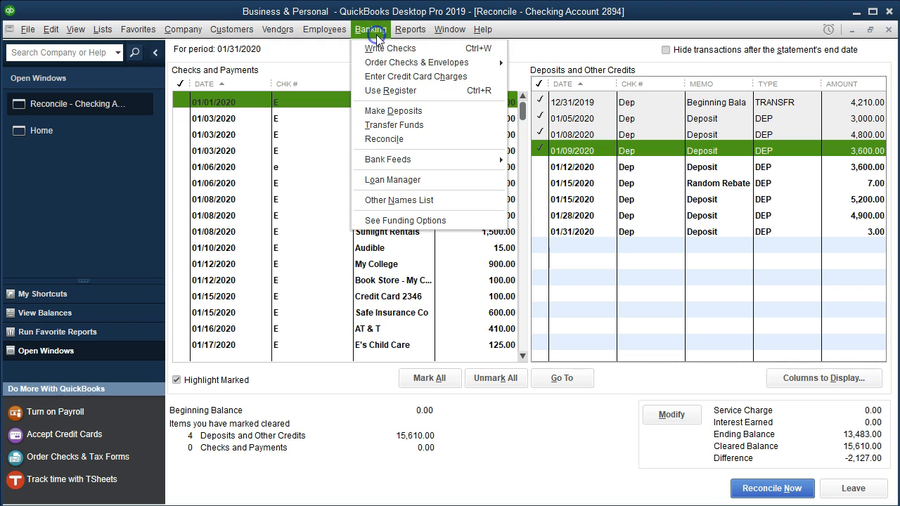
{"action": "left_click", "coordinate": [384, 89]}
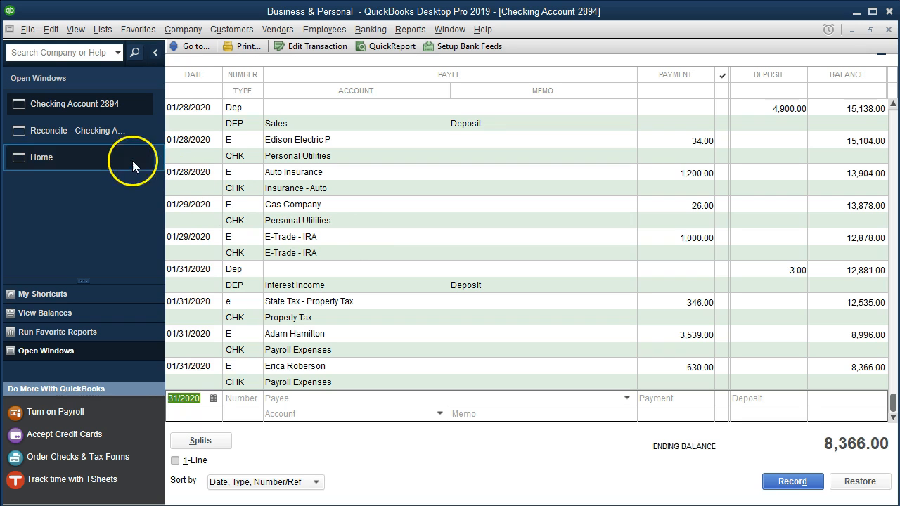
{"action": "left_click", "coordinate": [102, 131]}
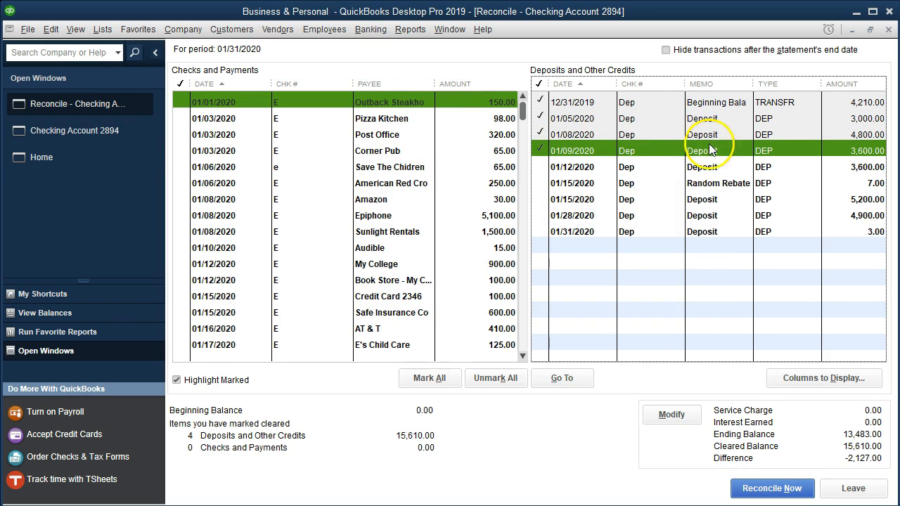
- Correct the 01/12/2020 Amazon Book Royalties deposit to 9,417.00 as on the bank statement, record the change and mark the deposit as cleared
{"action": "left_click", "coordinate": [839, 174]}
{"action": "double_click", "coordinate": [838, 174]}
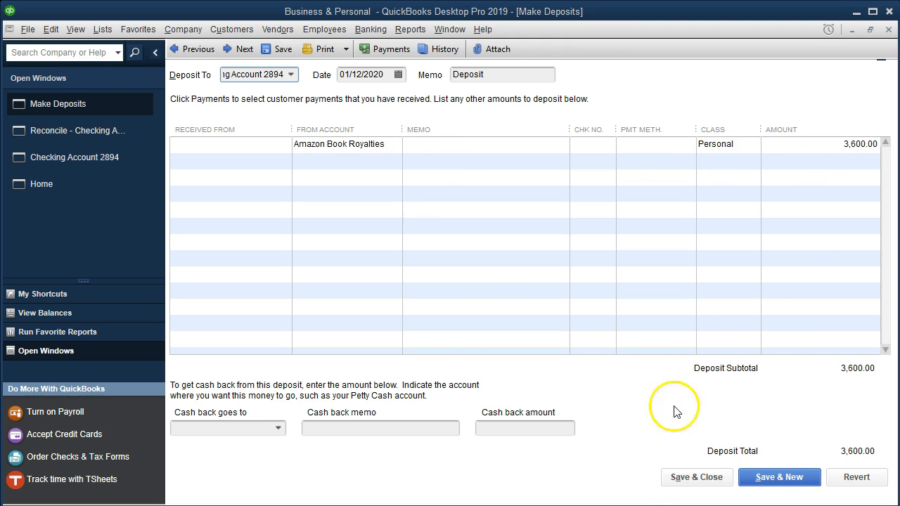
{"action": "left_click", "coordinate": [619, 505]}
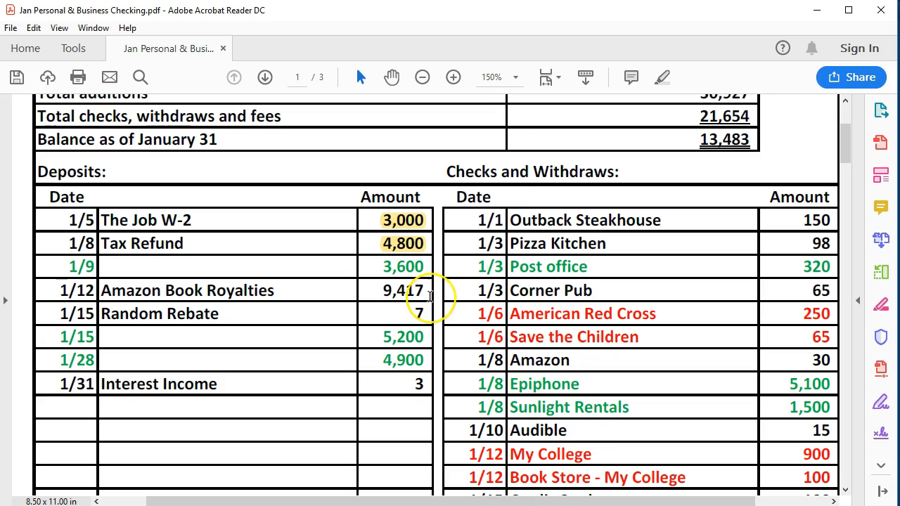
{"action": "left_click", "coordinate": [597, 505]}
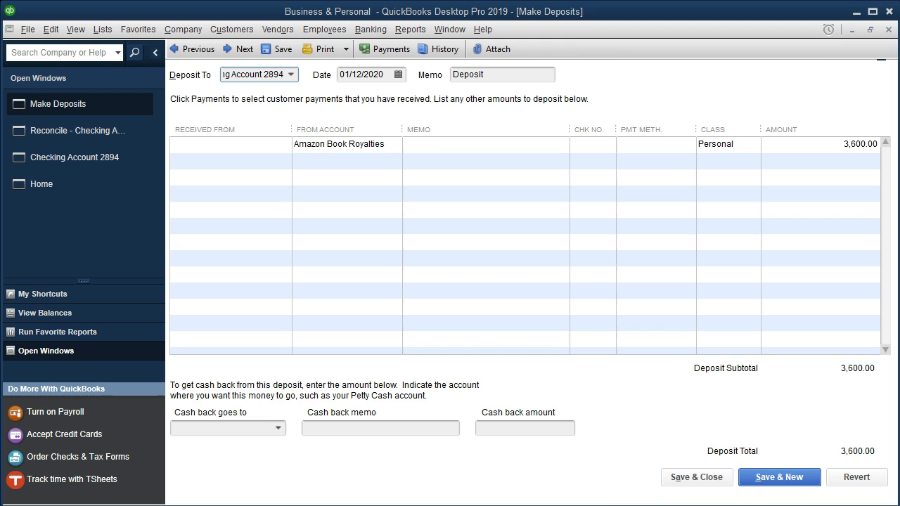
{"action": "left_click", "coordinate": [835, 146]}
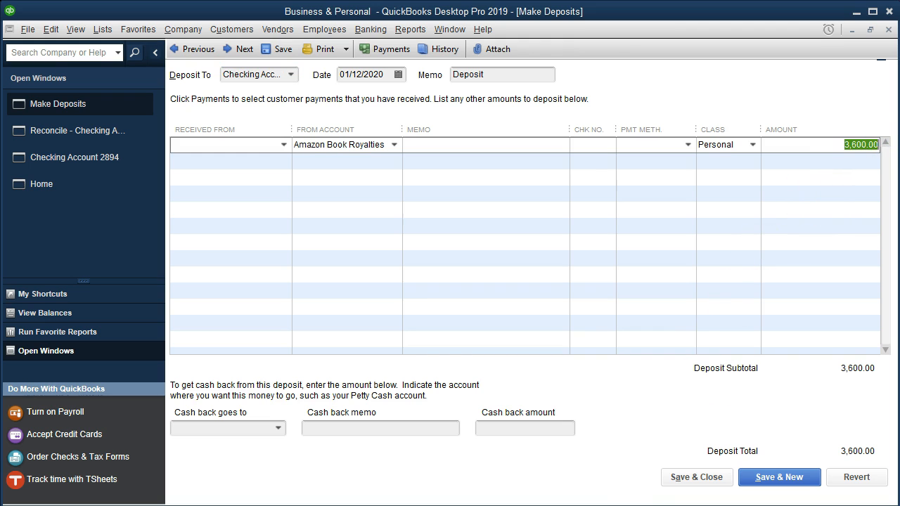
{"action": "type", "text": "9417"}
{"action": "key", "text": "Tab"}
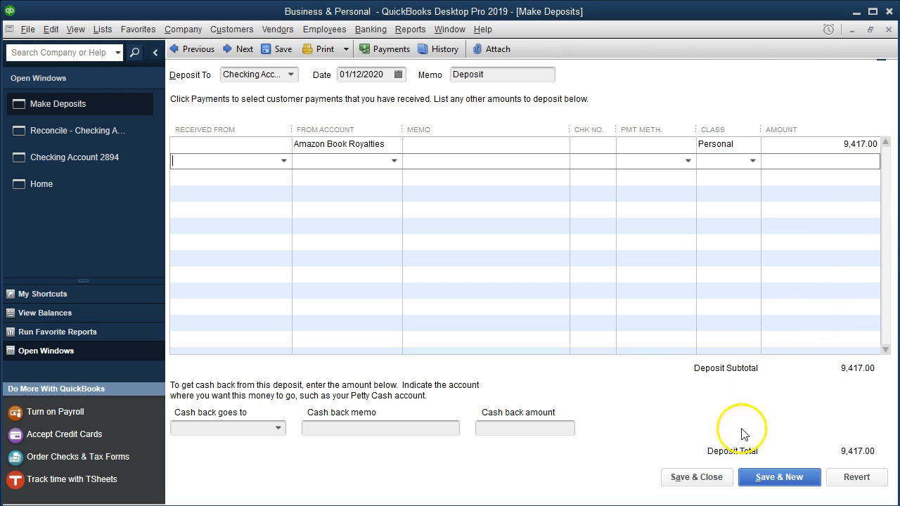
{"action": "left_click", "coordinate": [714, 478]}
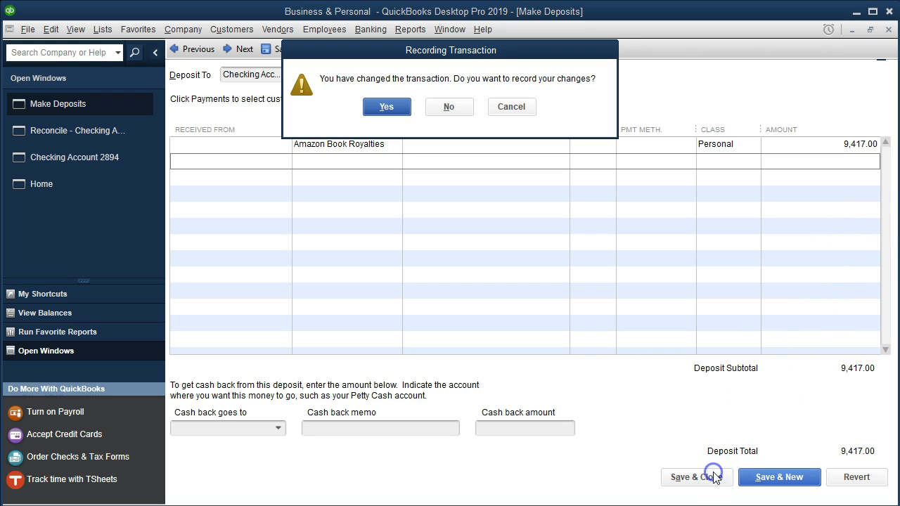
{"action": "left_click", "coordinate": [393, 109]}
{"action": "left_click", "coordinate": [415, 148]}
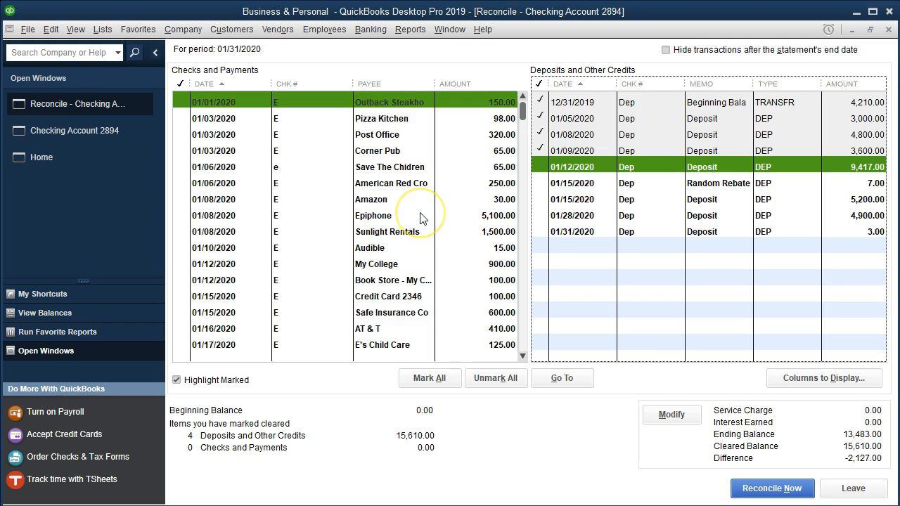
{"action": "left_click", "coordinate": [850, 166]}
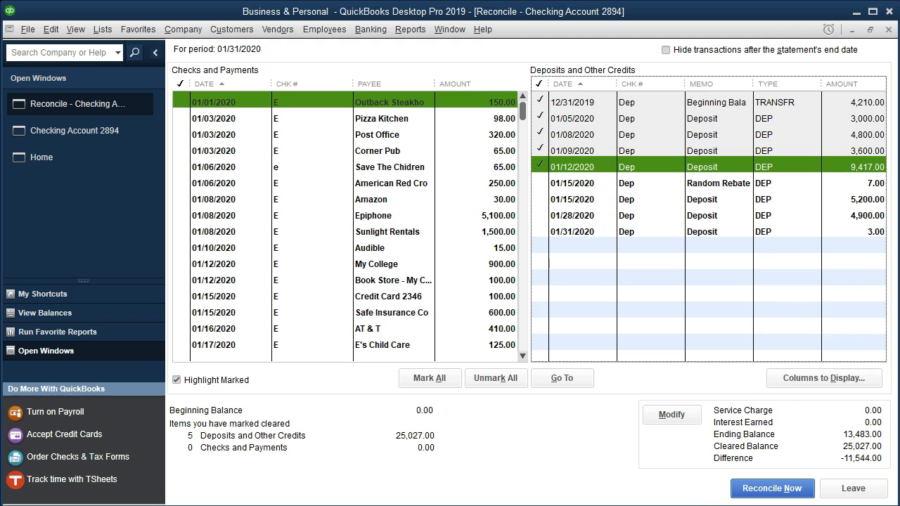
- Switch to the bank statement PDF in Acrobat Reader and highlight the 1/9 deposit of 3,600 and the 1/12 Amazon Book Royalties deposit of 9,417
{"action": "key", "text": "alt+Tab"}
{"action": "left_click_drag", "start_coordinate": [384, 266], "coordinate": [429, 265]}
{"action": "right_click", "coordinate": [430, 265]}
{"action": "left_click", "coordinate": [436, 308]}
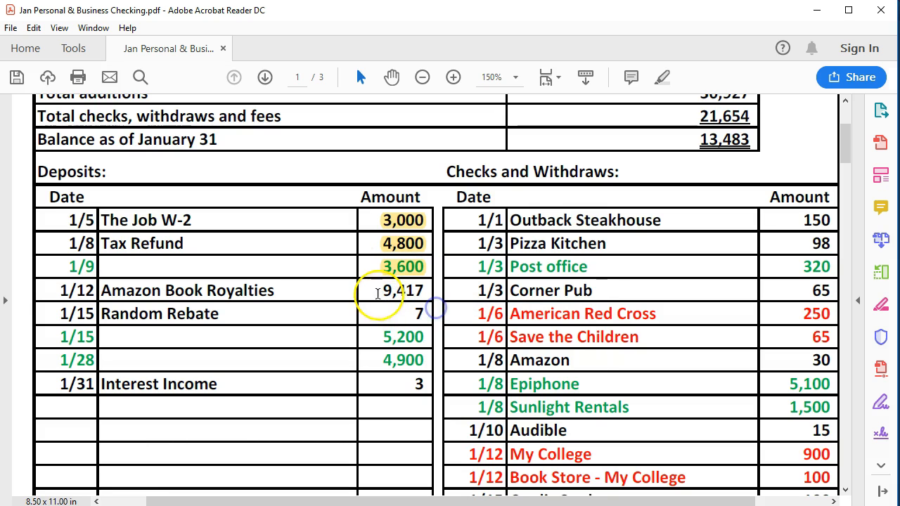
{"action": "left_click_drag", "start_coordinate": [378, 293], "coordinate": [424, 291]}
{"action": "right_click", "coordinate": [423, 293]}
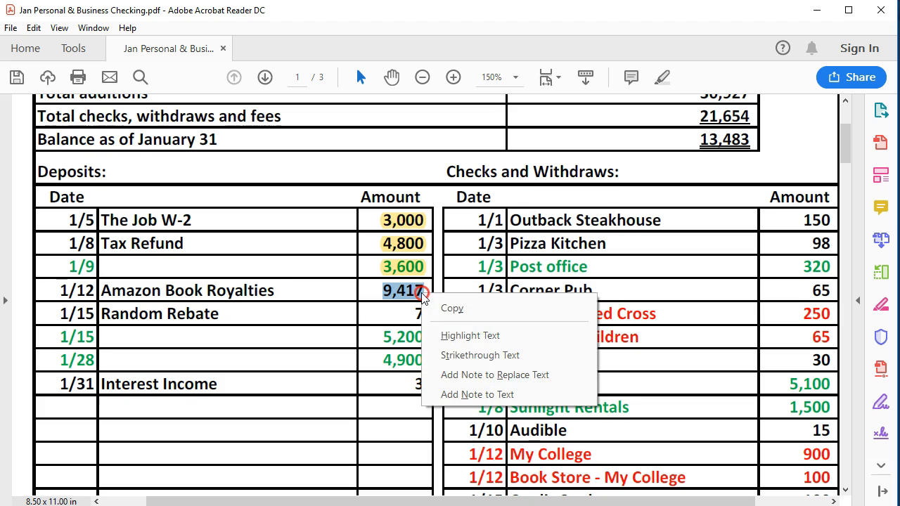
{"action": "left_click", "coordinate": [452, 336]}
{"action": "scroll", "coordinate": [422, 394], "scroll_direction": "down", "scroll_amount": 1}
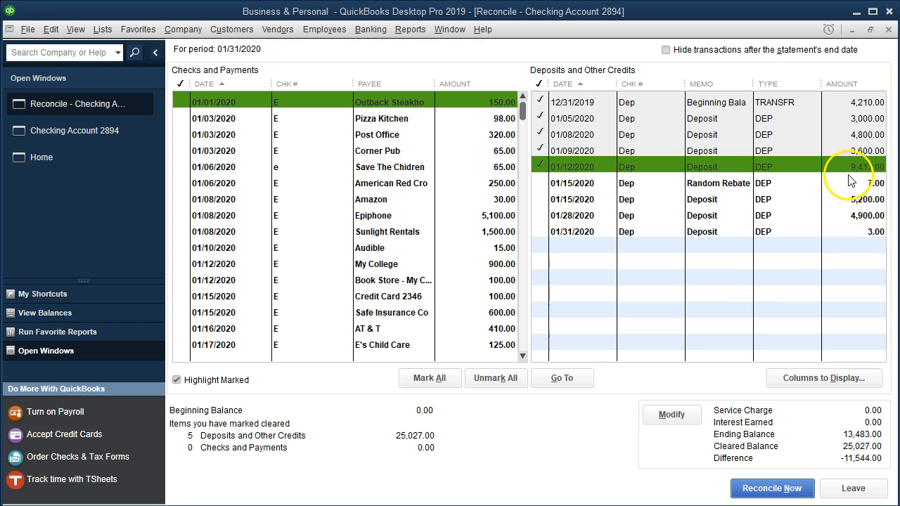
- Mark the 01/15/2020 deposits of 7.00 and 5,200.00 as cleared in QuickBooks and highlight both amounts on the Acrobat statement
{"action": "left_click", "coordinate": [849, 184]}
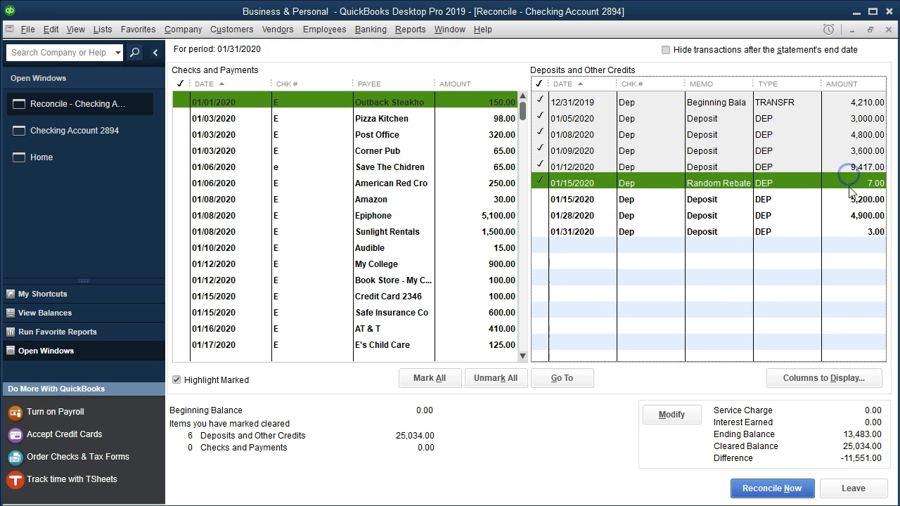
{"action": "left_click", "coordinate": [849, 199]}
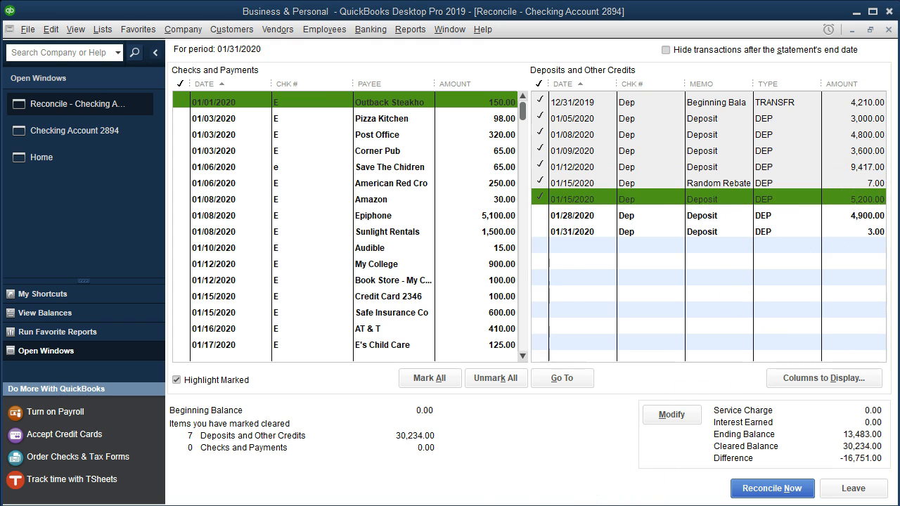
{"action": "key", "text": "alt+Tab"}
{"action": "right_click", "coordinate": [420, 284]}
{"action": "left_click", "coordinate": [438, 322]}
{"action": "left_click_drag", "start_coordinate": [382, 305], "coordinate": [413, 310]}
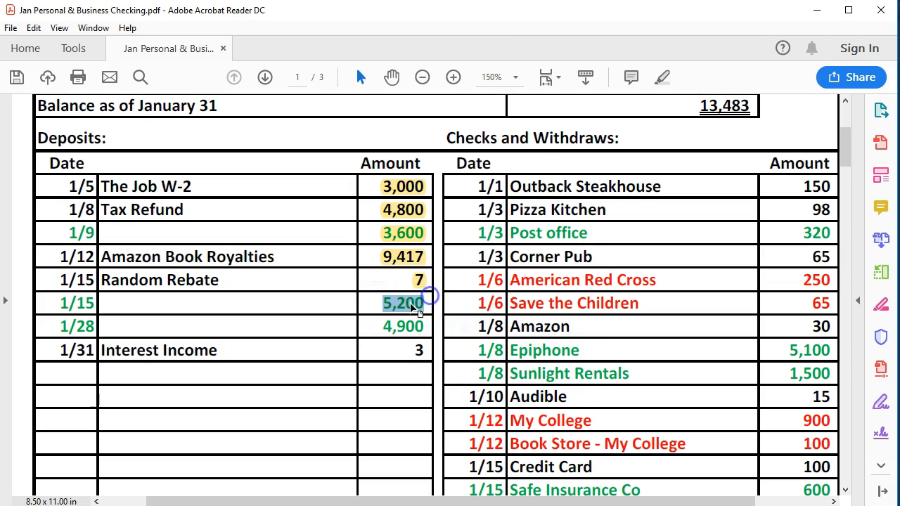
{"action": "right_click", "coordinate": [414, 309]}
{"action": "left_click", "coordinate": [422, 346]}
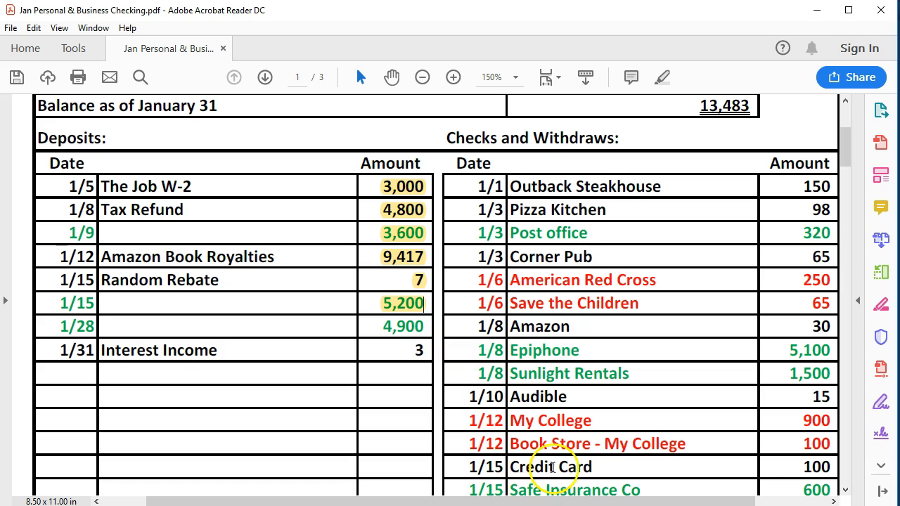
- Return to the QuickBooks reconciliation and mark the 01/28/2020 deposit of 4,900.00 and the 01/31/2020 deposit of 3.00 as cleared
{"action": "key", "text": "alt+Tab"}
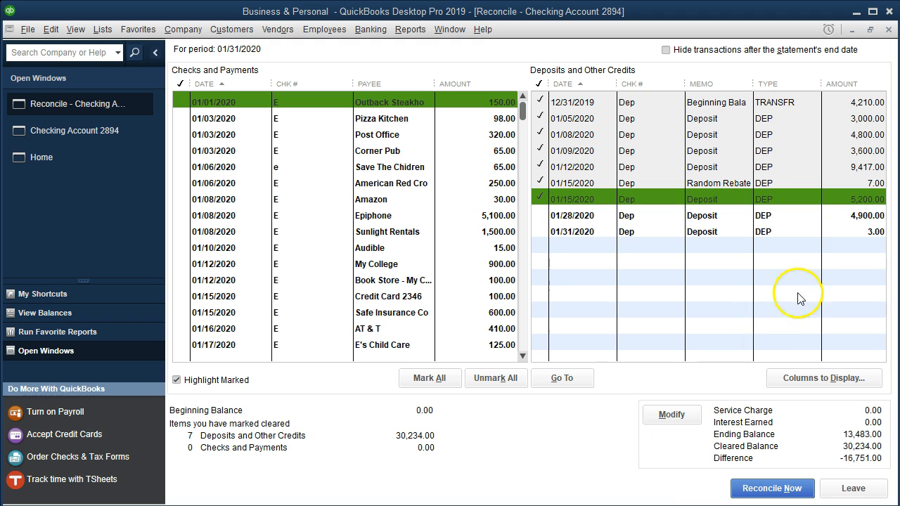
{"action": "left_click", "coordinate": [840, 214]}
{"action": "left_click", "coordinate": [841, 230]}
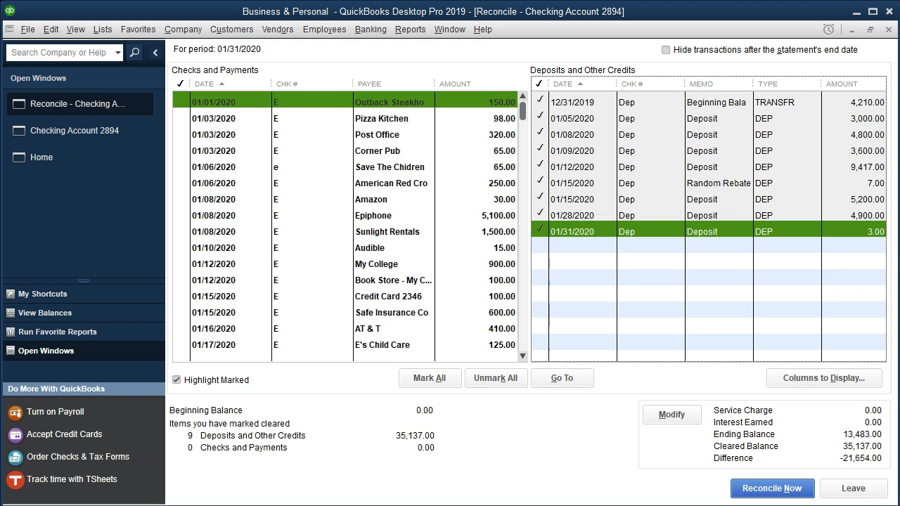
- Switch to the bank statement in Acrobat Reader and highlight the total additions of 30,927 in its summary
{"action": "key", "text": "alt+Tab"}
{"action": "scroll", "coordinate": [539, 379], "scroll_direction": "up", "scroll_amount": 3}
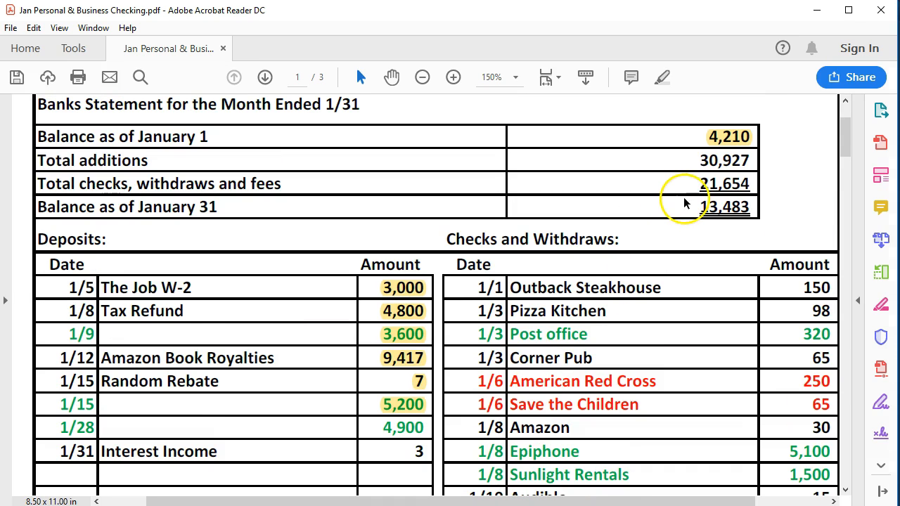
{"action": "left_click_drag", "start_coordinate": [695, 161], "coordinate": [728, 157]}
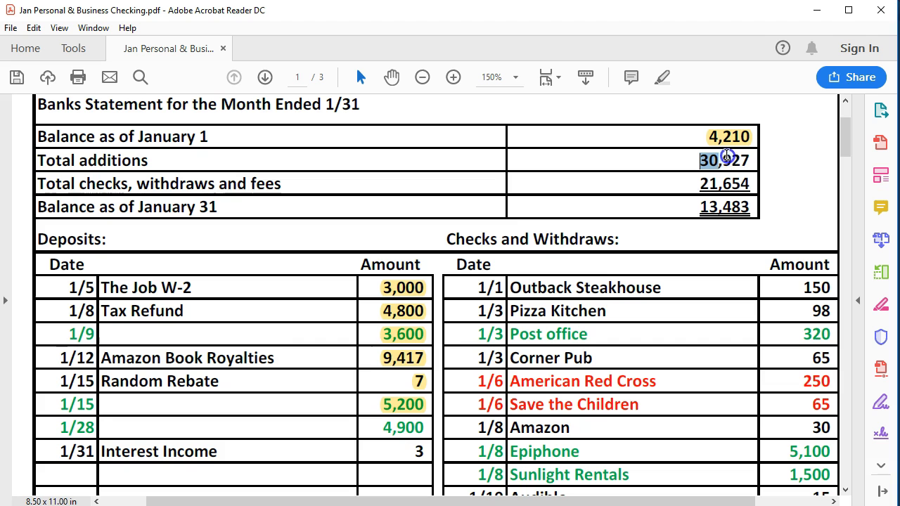
{"action": "right_click", "coordinate": [753, 156]}
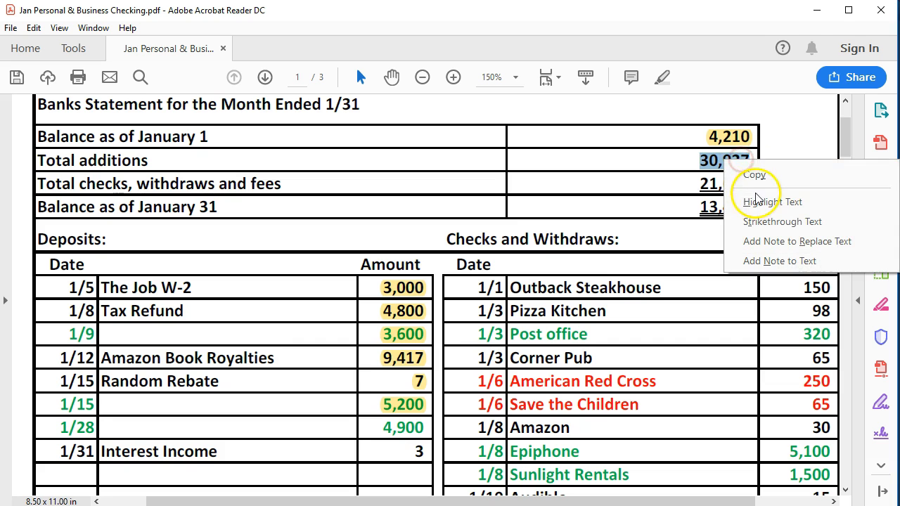
{"action": "left_click", "coordinate": [759, 200]}
{"action": "scroll", "coordinate": [623, 279], "scroll_direction": "down", "scroll_amount": 3}
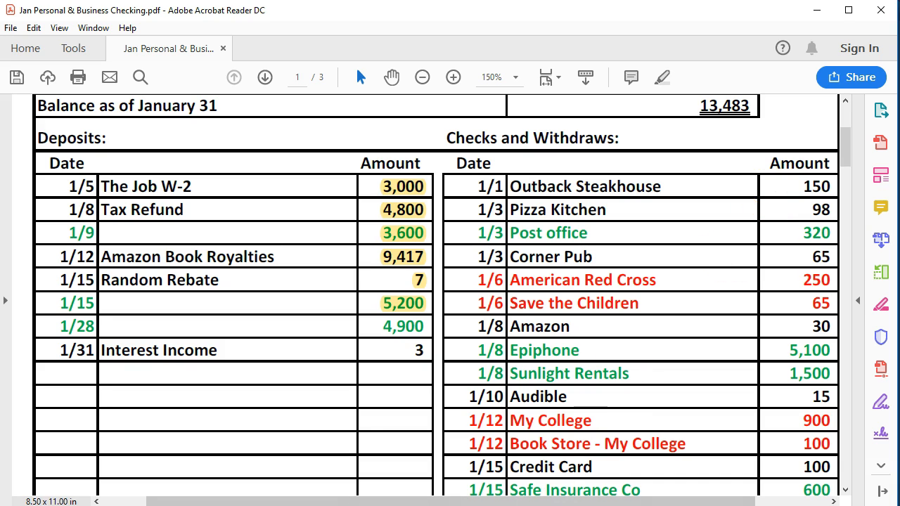
- Mark the Outback Steakhouse 150.00 and Pizza Kitchen 98.00 payments as cleared in QuickBooks and highlight both amounts on the Acrobat statement
{"action": "key", "text": "alt+Tab"}
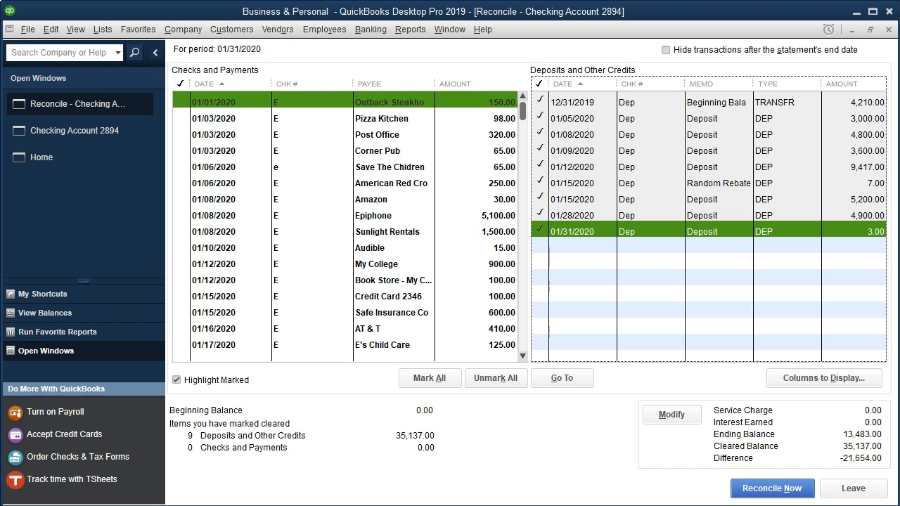
{"action": "left_click", "coordinate": [488, 98]}
{"action": "left_click", "coordinate": [488, 118]}
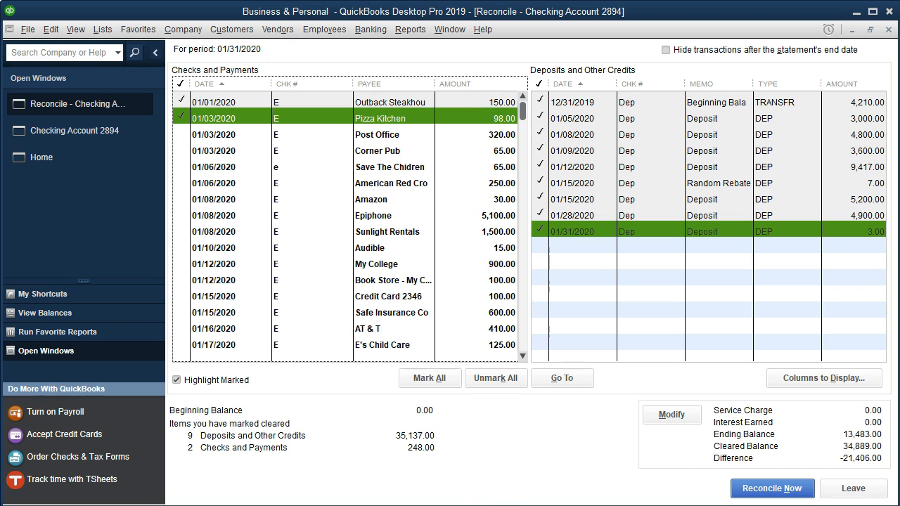
{"action": "key", "text": "alt+Tab"}
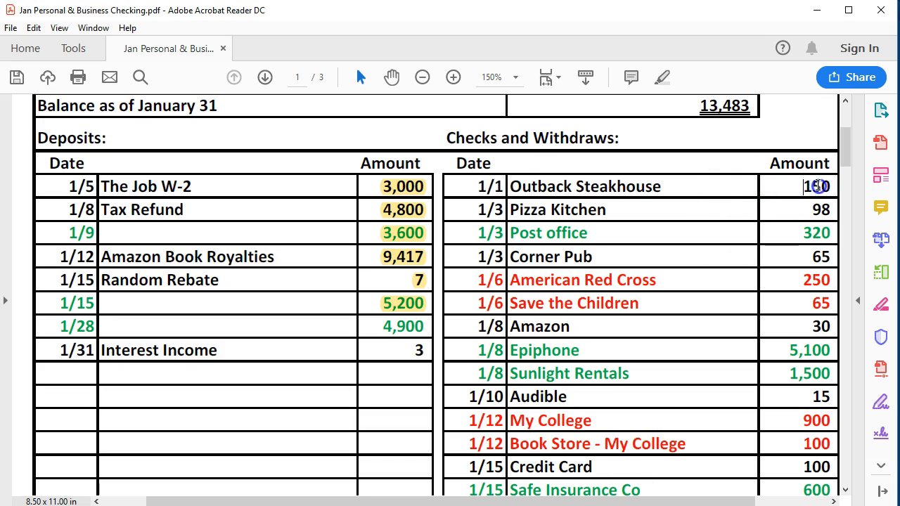
{"action": "right_click", "coordinate": [830, 191]}
{"action": "left_click", "coordinate": [801, 229]}
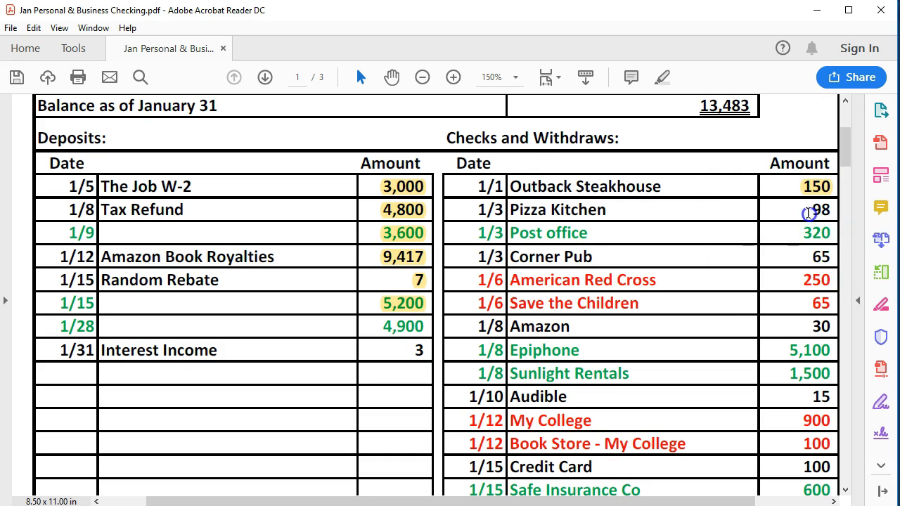
{"action": "right_click", "coordinate": [827, 211]}
{"action": "left_click", "coordinate": [820, 252]}
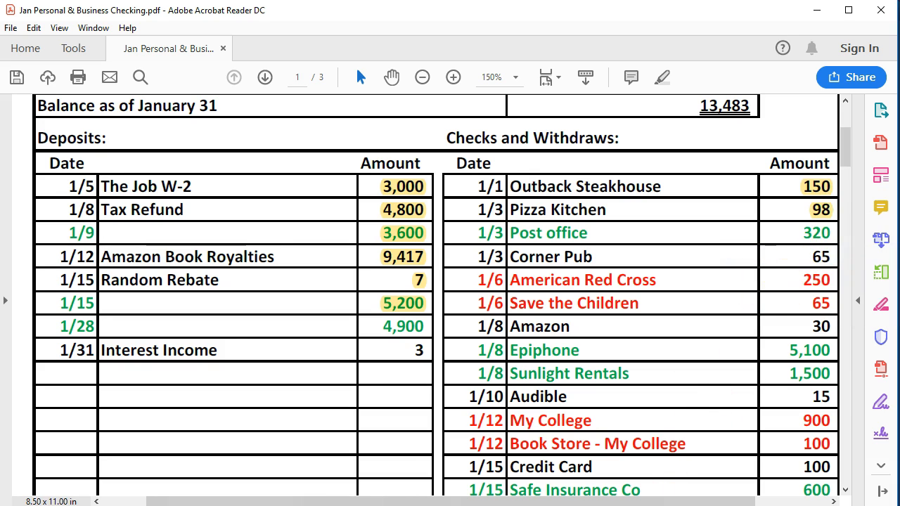
- Mark the 01/03/2020 Post Office 320.00 and Corner Pub 65.00 payments as cleared in QuickBooks and highlight both amounts on the Acrobat statement
{"action": "key", "text": "alt+Tab"}
{"action": "left_click", "coordinate": [492, 134]}
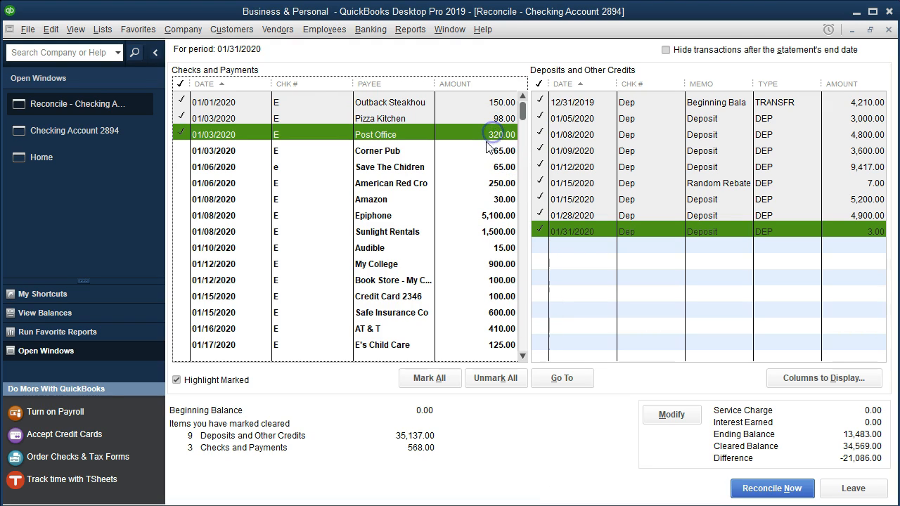
{"action": "left_click", "coordinate": [483, 151]}
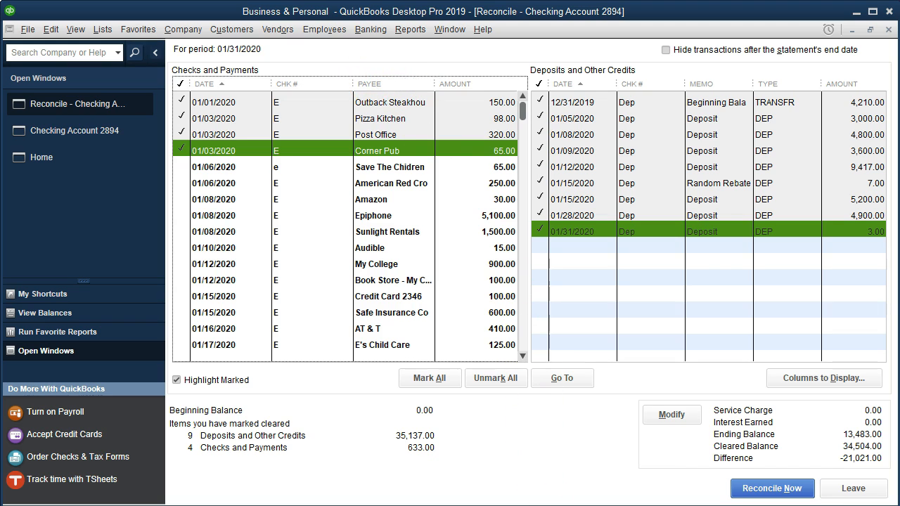
{"action": "key", "text": "alt+Tab"}
{"action": "left_click_drag", "start_coordinate": [804, 236], "coordinate": [803, 235]}
{"action": "right_click", "coordinate": [816, 234]}
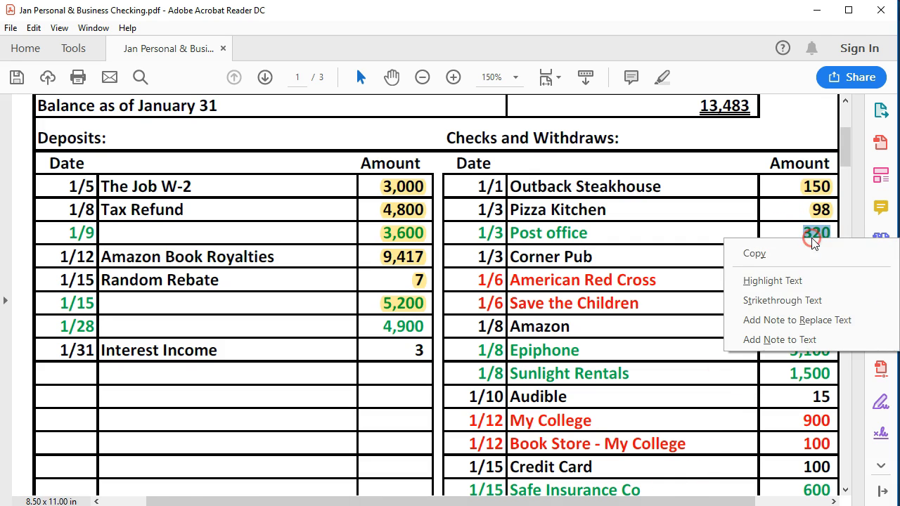
{"action": "left_click", "coordinate": [796, 279]}
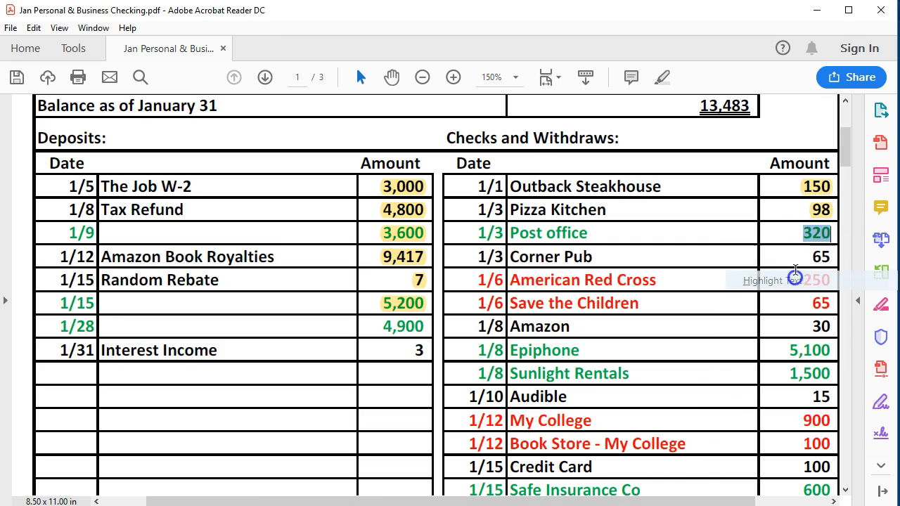
{"action": "right_click", "coordinate": [834, 256]}
{"action": "left_click", "coordinate": [823, 299]}
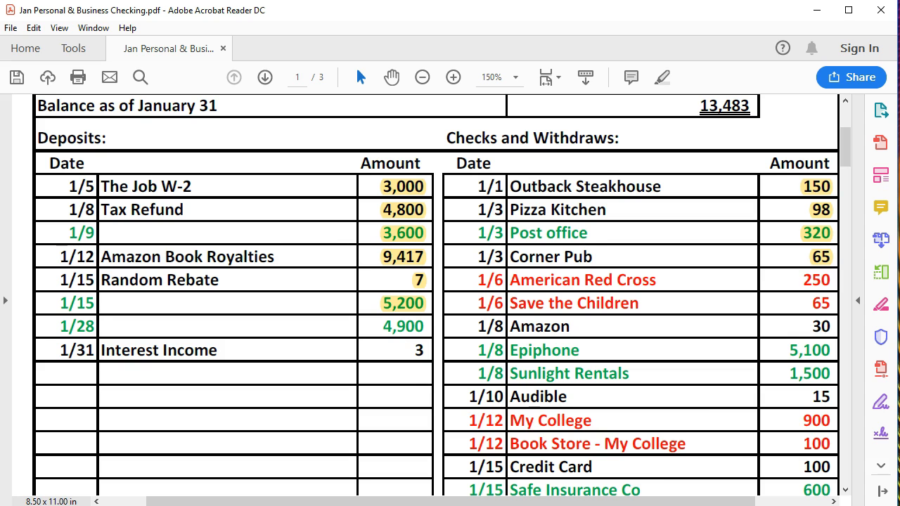
- Highlight the 1/6 American Red Cross amount of 250 on the statement and mark that payment as cleared in QuickBooks
{"action": "left_click_drag", "start_coordinate": [802, 280], "coordinate": [841, 280]}
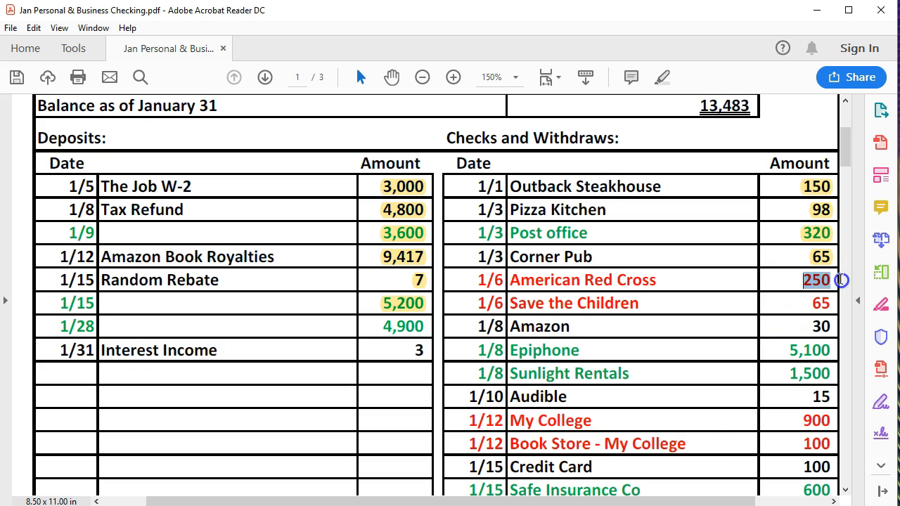
{"action": "right_click", "coordinate": [810, 298]}
{"action": "left_click", "coordinate": [793, 327]}
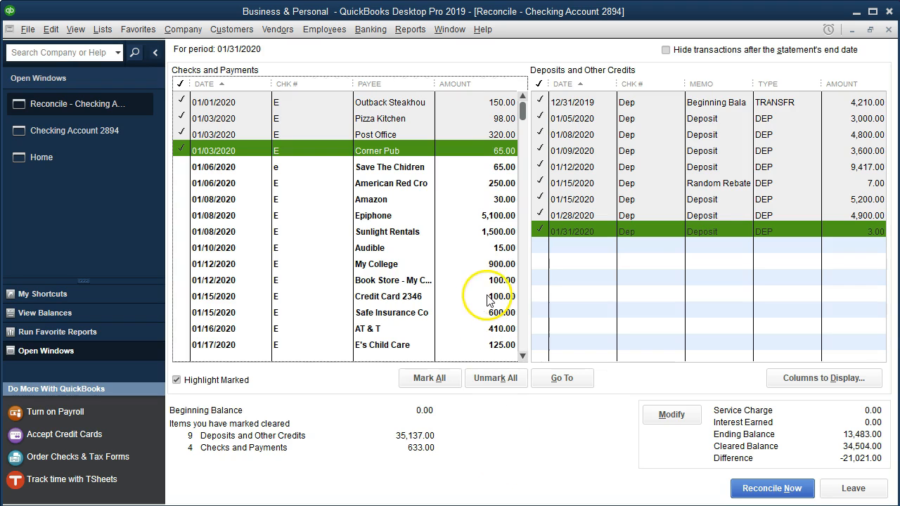
{"action": "left_click", "coordinate": [496, 183]}
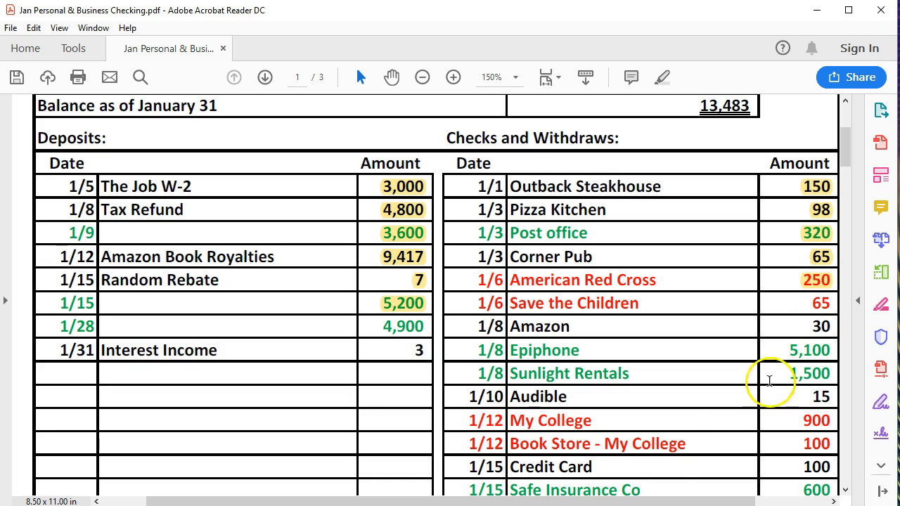
- Mark the Save the Children 65.00 and Amazon 30.00 payments as cleared in QuickBooks and highlight both amounts on the Acrobat statement
{"action": "key", "text": "alt+Tab"}
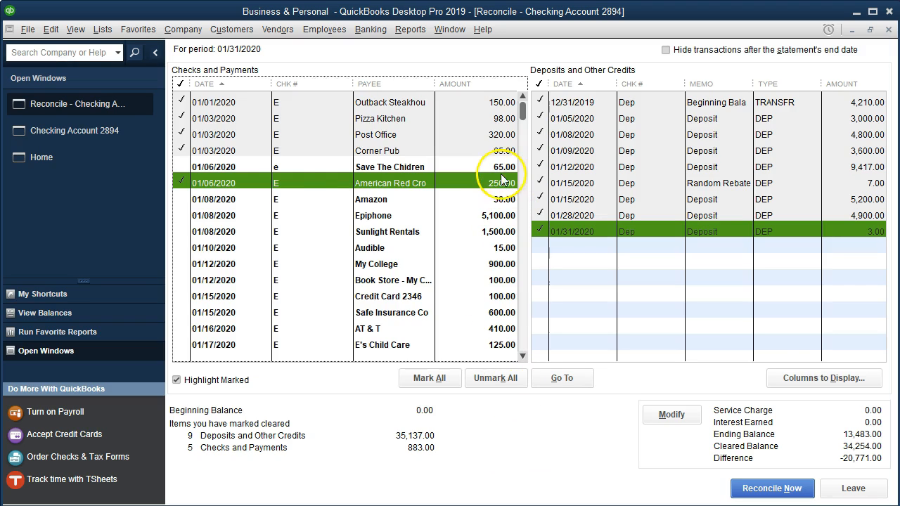
{"action": "left_click", "coordinate": [495, 167]}
{"action": "left_click", "coordinate": [495, 200]}
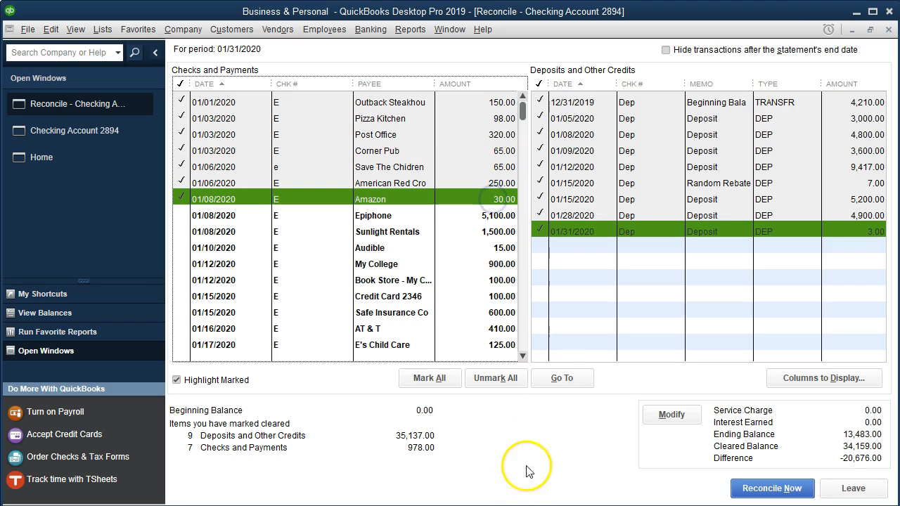
{"action": "key", "text": "alt+Tab"}
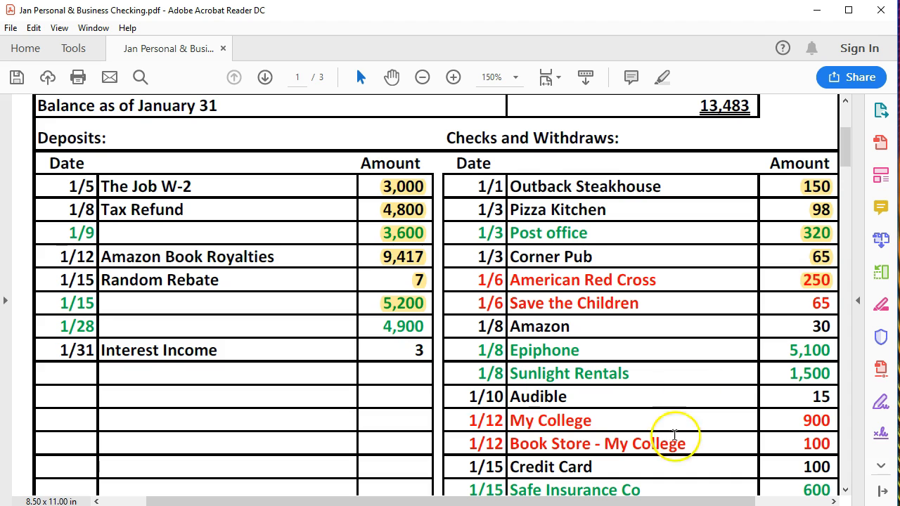
{"action": "right_click", "coordinate": [827, 312]}
{"action": "left_click", "coordinate": [809, 354]}
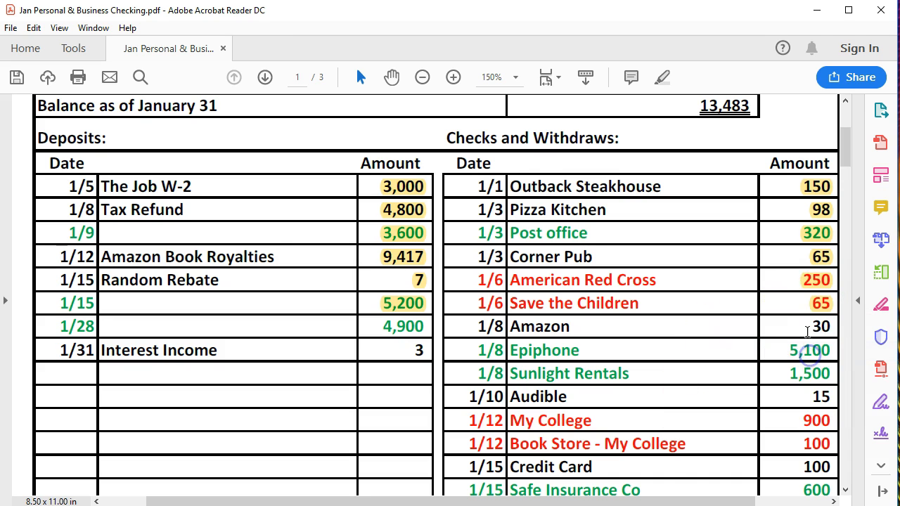
{"action": "right_click", "coordinate": [839, 334]}
{"action": "left_click", "coordinate": [799, 373]}
{"action": "scroll", "coordinate": [739, 386], "scroll_direction": "down", "scroll_amount": 2}
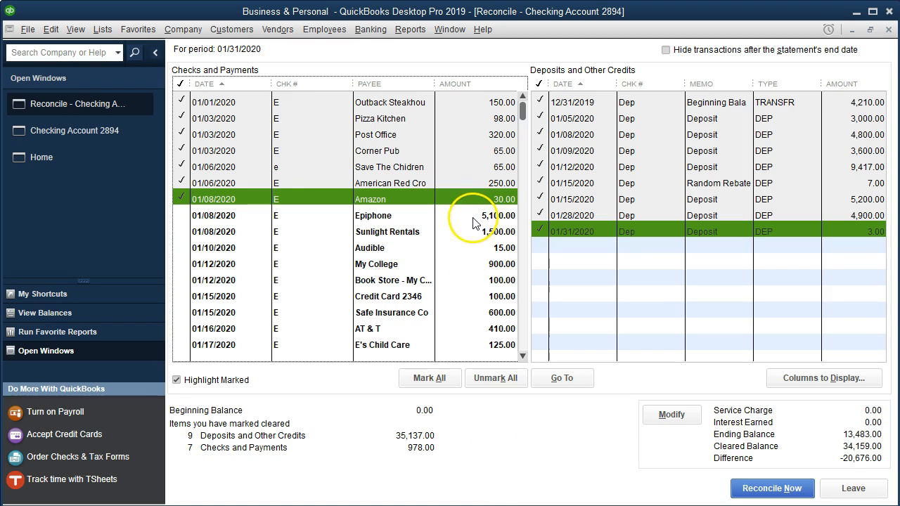
- Mark the Epiphone 5,100.00 and Sunlight Rentals 1,500.00 payments as cleared, highlight both amounts on the Acrobat statement and return to QuickBooks
{"action": "left_click", "coordinate": [474, 218]}
{"action": "left_click", "coordinate": [475, 232]}
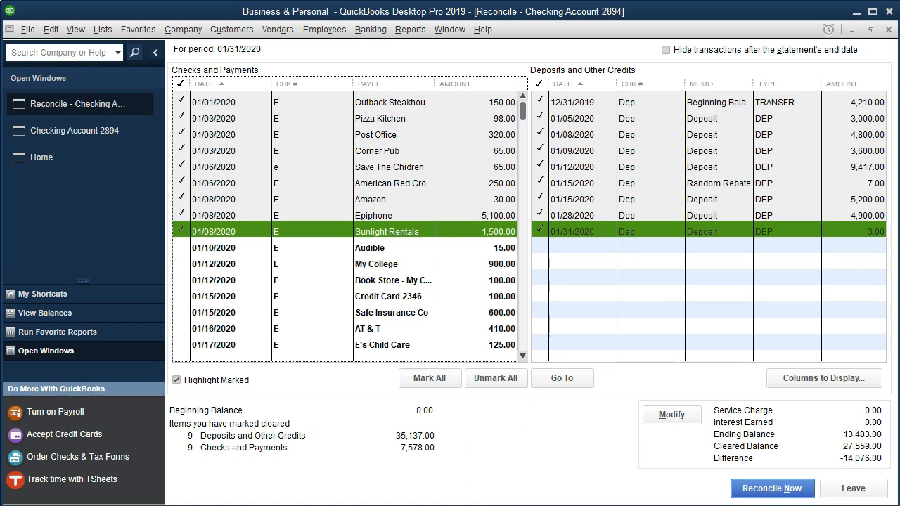
{"action": "key", "text": "alt+Tab"}
{"action": "left_click_drag", "start_coordinate": [787, 281], "coordinate": [832, 307]}
{"action": "right_click", "coordinate": [830, 288]}
{"action": "left_click", "coordinate": [828, 324]}
{"action": "right_click", "coordinate": [815, 307]}
{"action": "left_click", "coordinate": [775, 281]}
{"action": "right_click", "coordinate": [830, 308]}
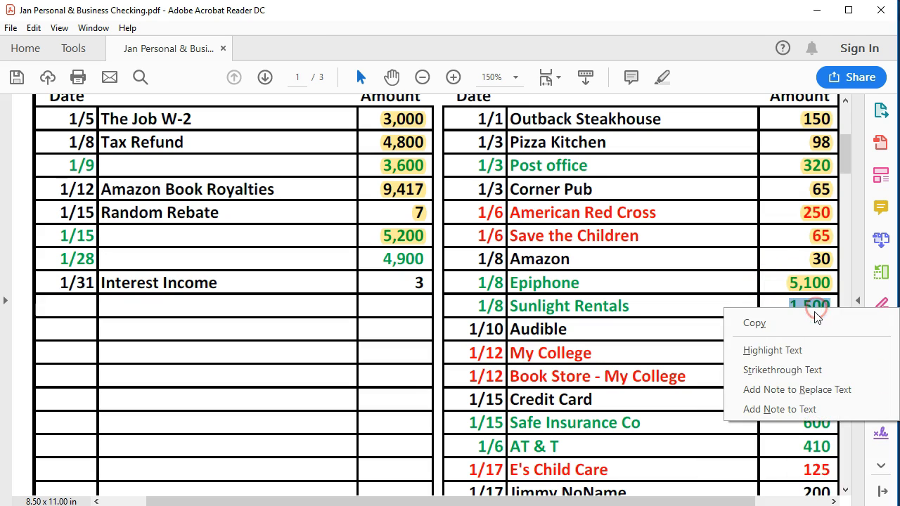
{"action": "left_click", "coordinate": [793, 350]}
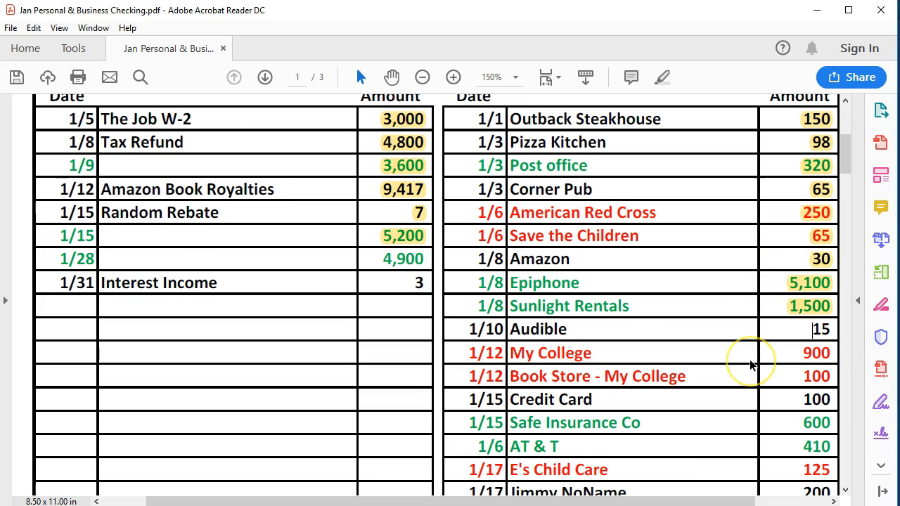
{"action": "scroll", "coordinate": [751, 364], "scroll_direction": "down", "scroll_amount": 1}
{"action": "key", "text": "alt+Tab"}
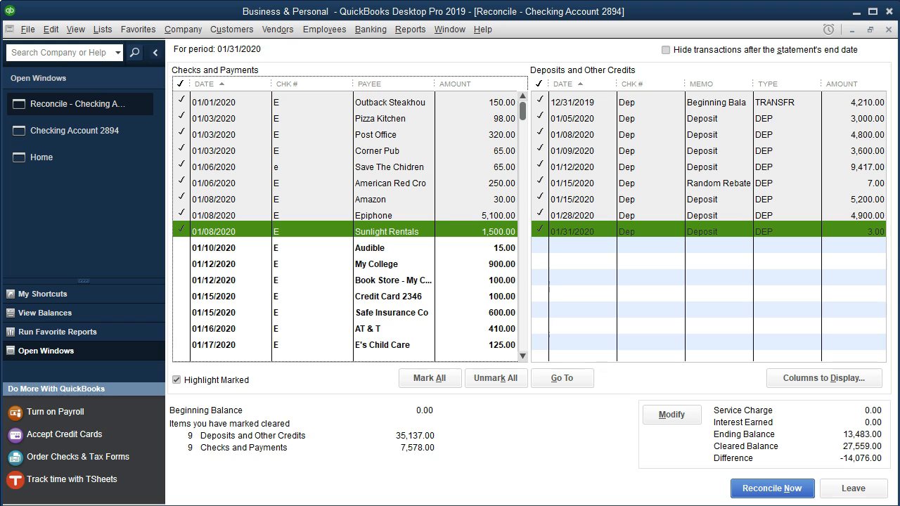
- Mark the Audible 15.00, My College 900.00 and Book Store 100.00 payments as cleared and highlight their entries on the Acrobat statement
{"action": "left_click", "coordinate": [487, 245]}
{"action": "left_click", "coordinate": [485, 264]}
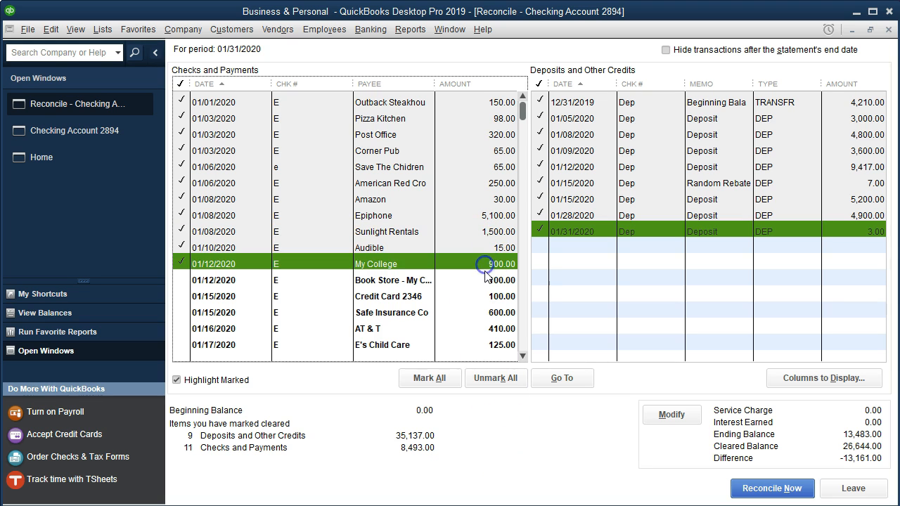
{"action": "left_click", "coordinate": [485, 280]}
{"action": "key", "text": "alt+Tab"}
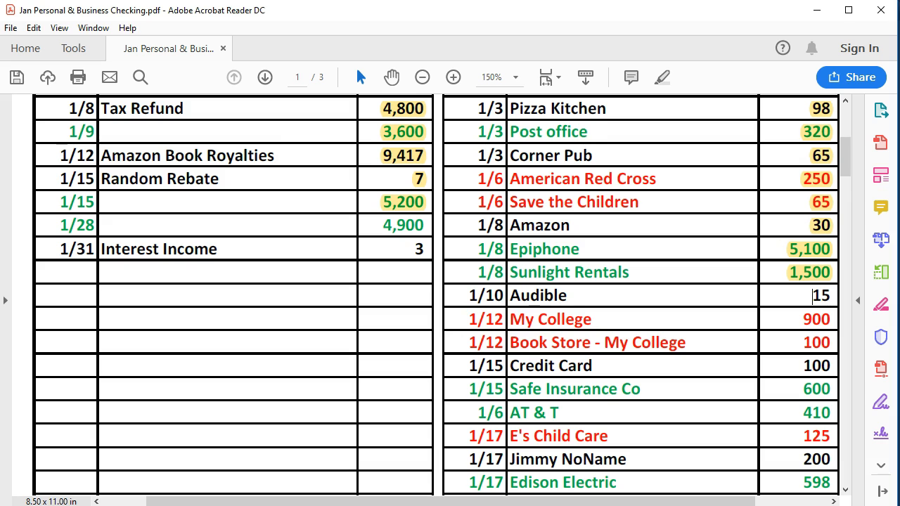
{"action": "left_click_drag", "start_coordinate": [773, 295], "coordinate": [837, 342]}
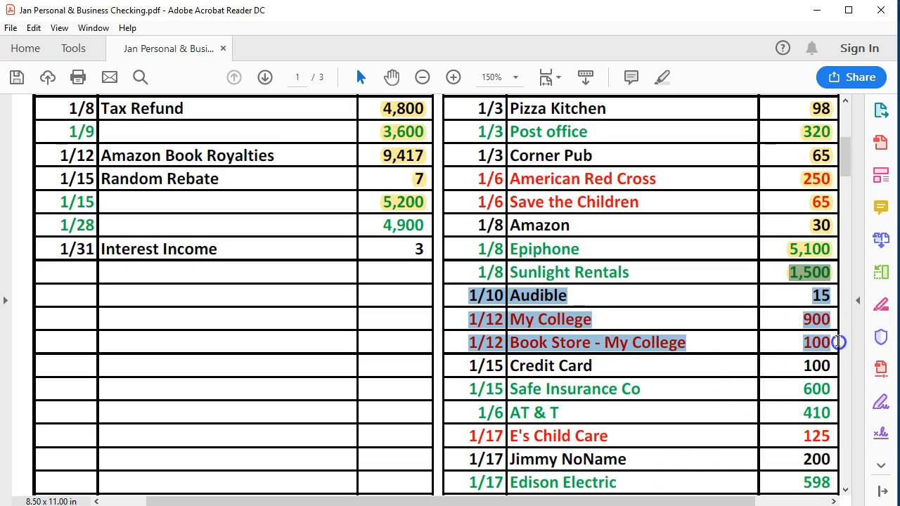
{"action": "right_click", "coordinate": [814, 321]}
{"action": "left_click", "coordinate": [806, 366]}
- Mark the Credit Card 100.00, Safe Insurance Co 600.00 and AT & T 410.00 payments as cleared in QuickBooks and highlight them on the Acrobat statement
{"action": "scroll", "coordinate": [774, 349], "scroll_direction": "down", "scroll_amount": 3}
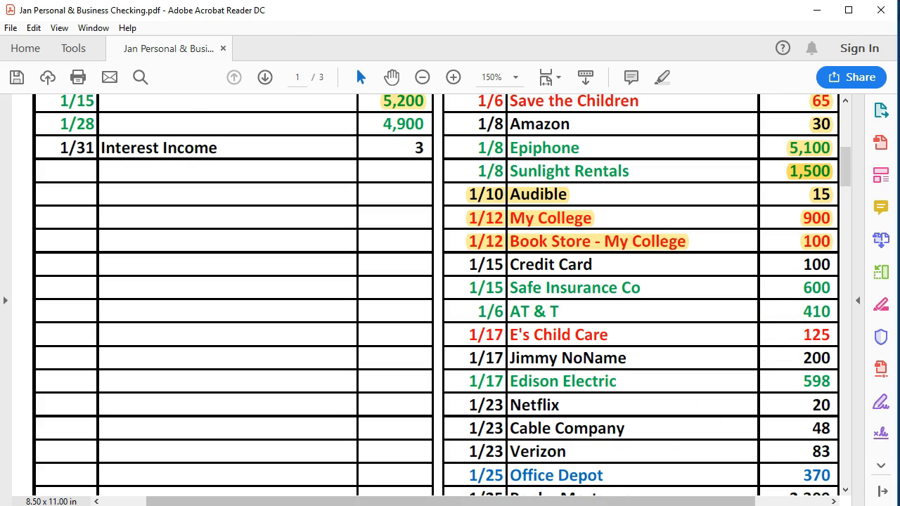
{"action": "key", "text": "alt+Tab"}
{"action": "left_click", "coordinate": [490, 296]}
{"action": "left_click", "coordinate": [490, 312]}
{"action": "left_click", "coordinate": [490, 329]}
{"action": "scroll", "coordinate": [485, 309], "scroll_direction": "down", "scroll_amount": 4}
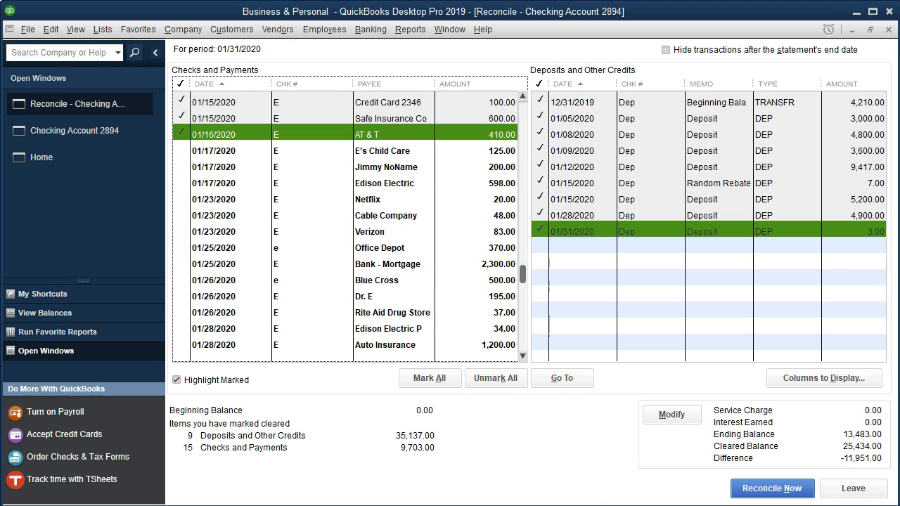
{"action": "key", "text": "alt+Tab"}
{"action": "left_click_drag", "start_coordinate": [796, 263], "coordinate": [823, 311]}
{"action": "right_click", "coordinate": [816, 266]}
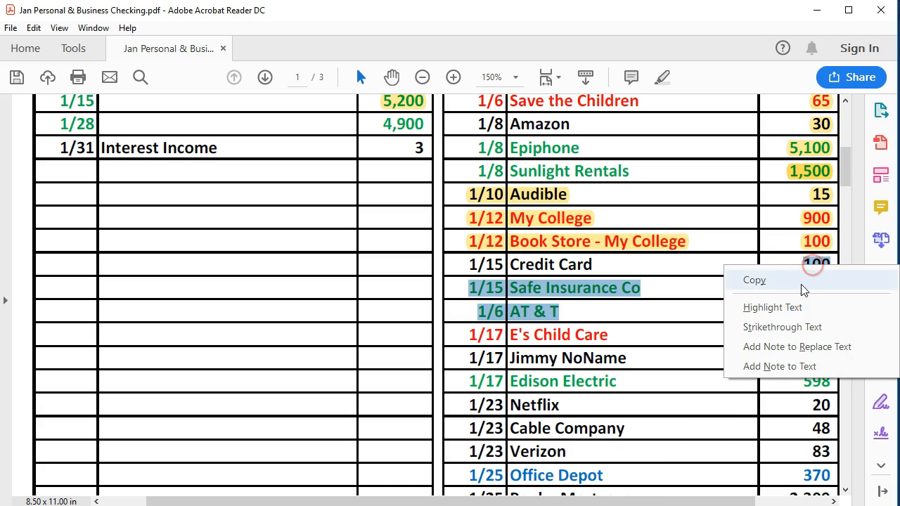
{"action": "left_click", "coordinate": [803, 307]}
- Mark the three 01/17/2020 payments of 125.00, 200.00 and 598.00 as cleared in QuickBooks and highlight them on the Acrobat statement
{"action": "scroll", "coordinate": [794, 300], "scroll_direction": "down", "scroll_amount": 1}
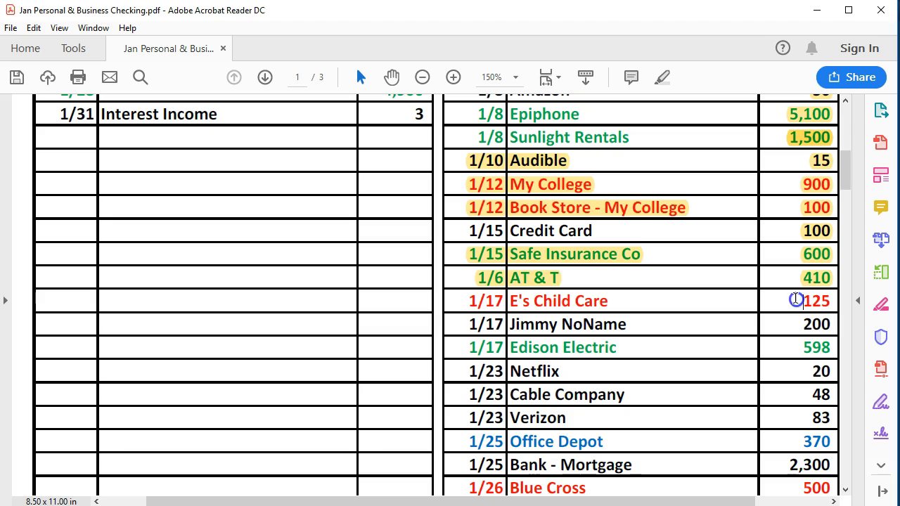
{"action": "scroll", "coordinate": [796, 300], "scroll_direction": "down", "scroll_amount": 1}
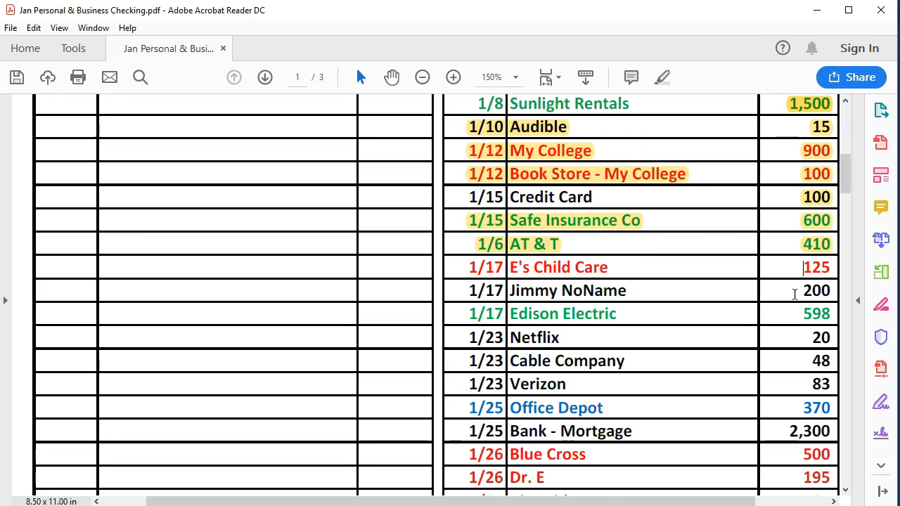
{"action": "key", "text": "alt+Tab"}
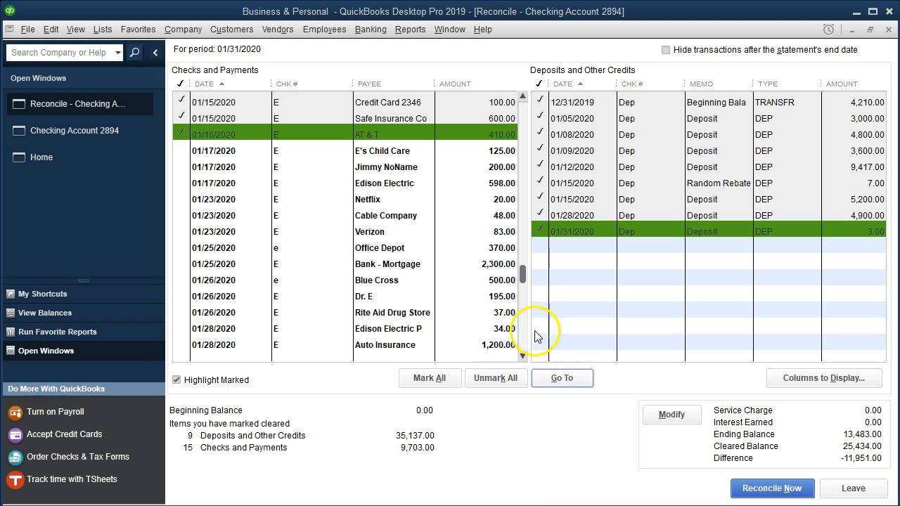
{"action": "left_click", "coordinate": [502, 151]}
{"action": "left_click", "coordinate": [501, 167]}
{"action": "left_click", "coordinate": [501, 183]}
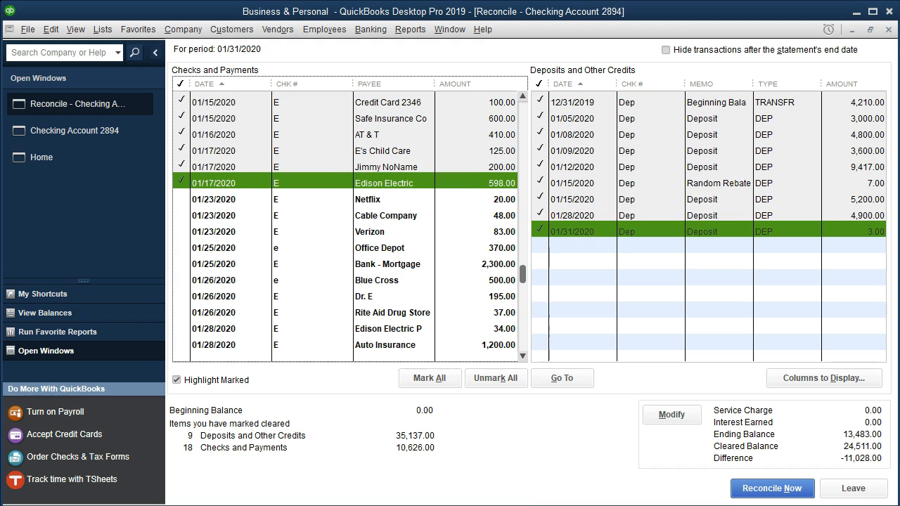
{"action": "key", "text": "alt+Tab"}
{"action": "left_click_drag", "start_coordinate": [803, 263], "coordinate": [825, 312]}
{"action": "right_click", "coordinate": [817, 276]}
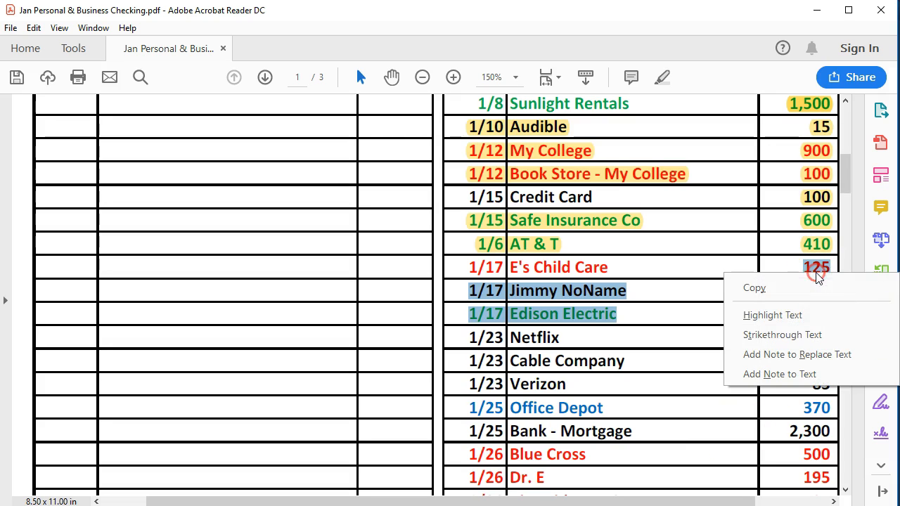
{"action": "left_click", "coordinate": [787, 315]}
- Mark the Netflix 20.00, Cable Company 48.00 and Verizon 83.00 payments as cleared in QuickBooks and highlight them on the Acrobat statement
{"action": "scroll", "coordinate": [799, 313], "scroll_direction": "down", "scroll_amount": 2}
{"action": "scroll", "coordinate": [798, 313], "scroll_direction": "down", "scroll_amount": 2}
{"action": "left_click", "coordinate": [813, 204]}
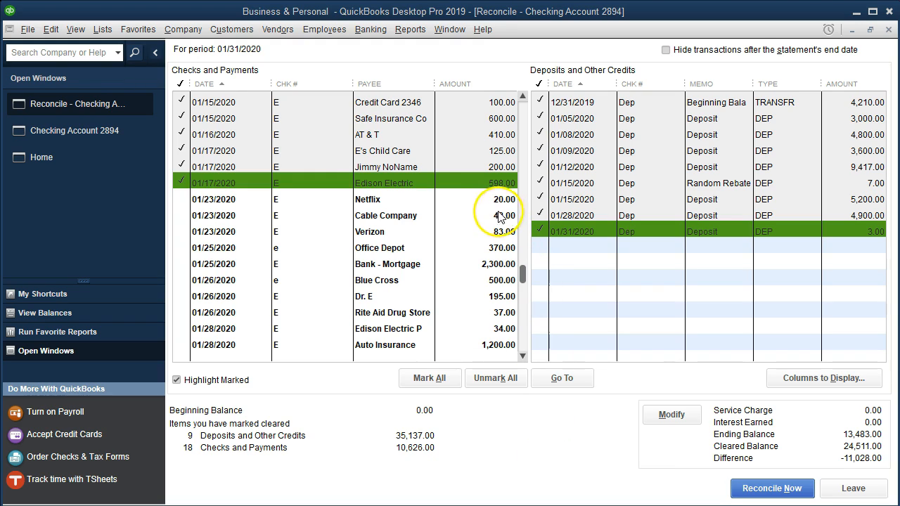
{"action": "left_click", "coordinate": [501, 199]}
{"action": "left_click", "coordinate": [499, 215]}
{"action": "left_click", "coordinate": [498, 231]}
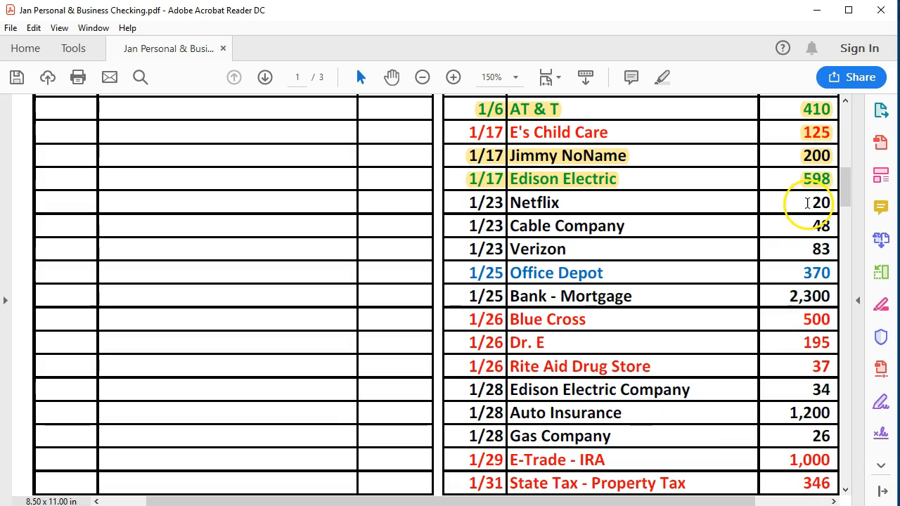
{"action": "left_click_drag", "start_coordinate": [813, 202], "coordinate": [826, 241]}
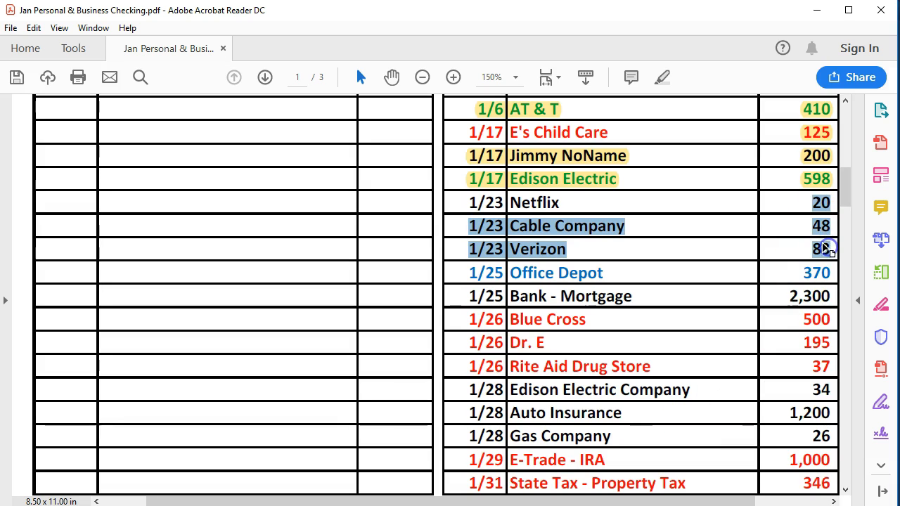
{"action": "right_click", "coordinate": [826, 249]}
{"action": "left_click", "coordinate": [800, 288]}
- Mark the Office Depot 370.00, Bank - Mortgage 2,300.00 and Blue Cross 500.00 payments as cleared in QuickBooks and highlight them on the Acrobat statement
{"action": "scroll", "coordinate": [809, 285], "scroll_direction": "down", "scroll_amount": 1}
{"action": "scroll", "coordinate": [809, 285], "scroll_direction": "down", "scroll_amount": 2}
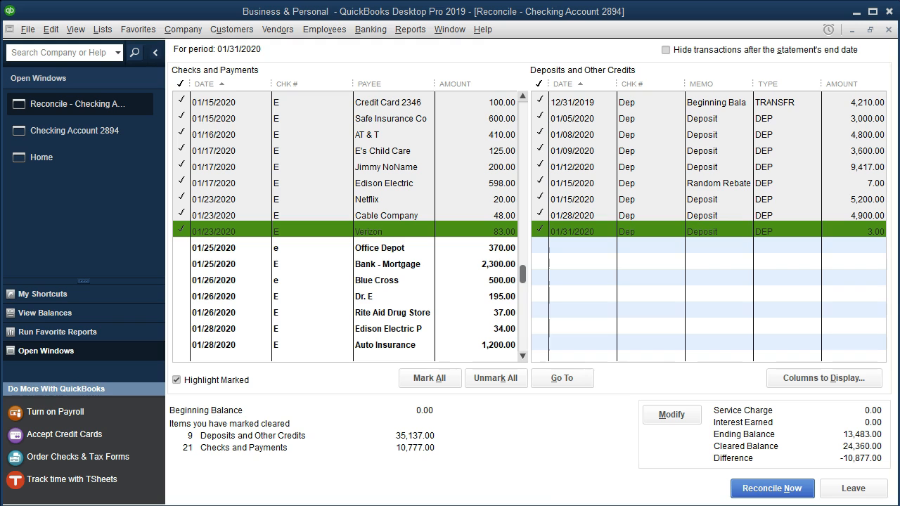
{"action": "left_click", "coordinate": [483, 249]}
{"action": "left_click", "coordinate": [474, 263]}
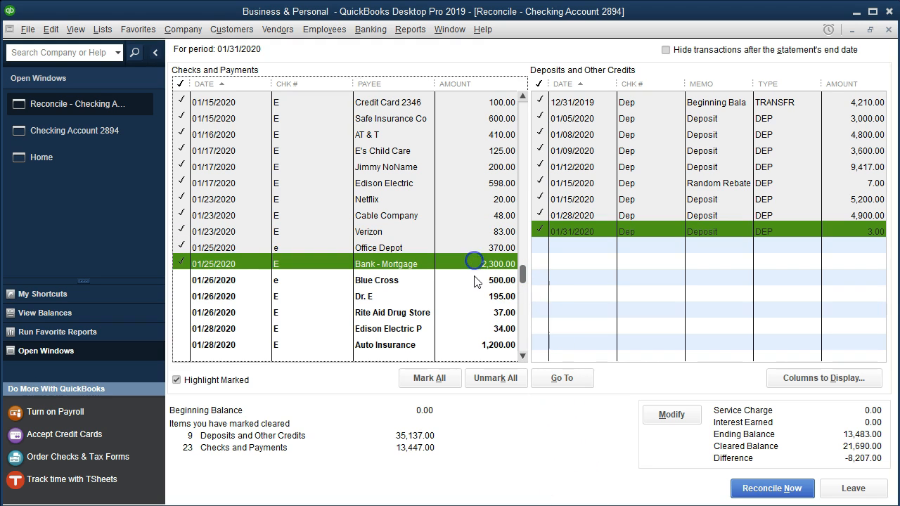
{"action": "left_click", "coordinate": [475, 280]}
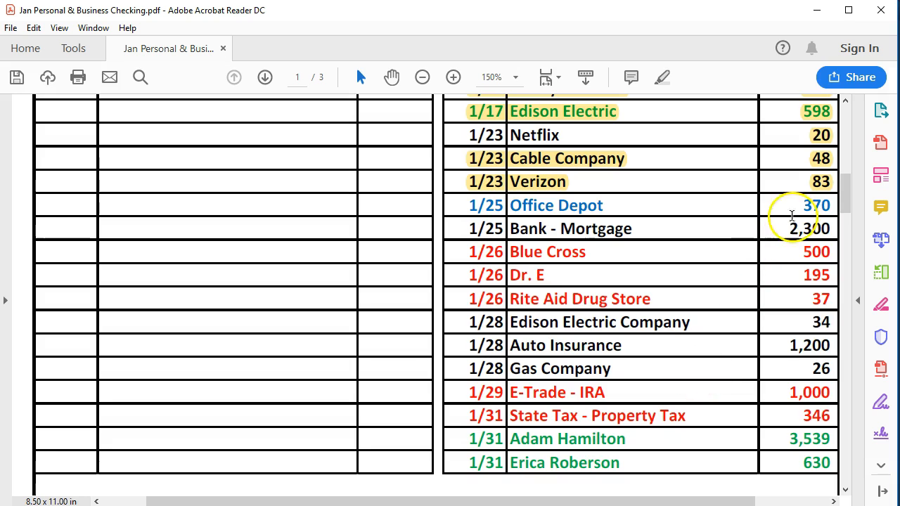
{"action": "left_click_drag", "start_coordinate": [803, 205], "coordinate": [828, 246]}
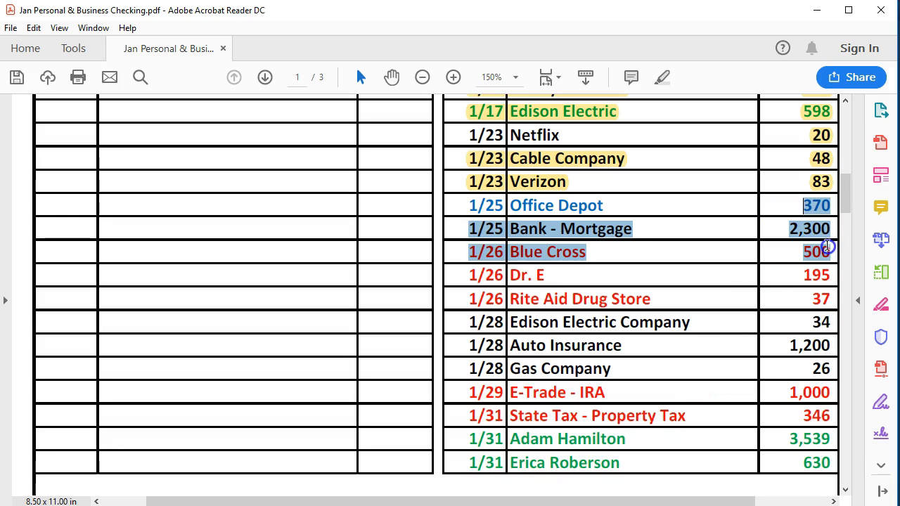
{"action": "right_click", "coordinate": [816, 238]}
{"action": "left_click", "coordinate": [777, 275]}
- Mark the 01/26 doctor 195.00, Rite Aid 37.00 and 01/28 Edison Electric 34.00 payments as cleared in QuickBooks and highlight them on the Acrobat statement
{"action": "scroll", "coordinate": [812, 271], "scroll_direction": "down", "scroll_amount": 1}
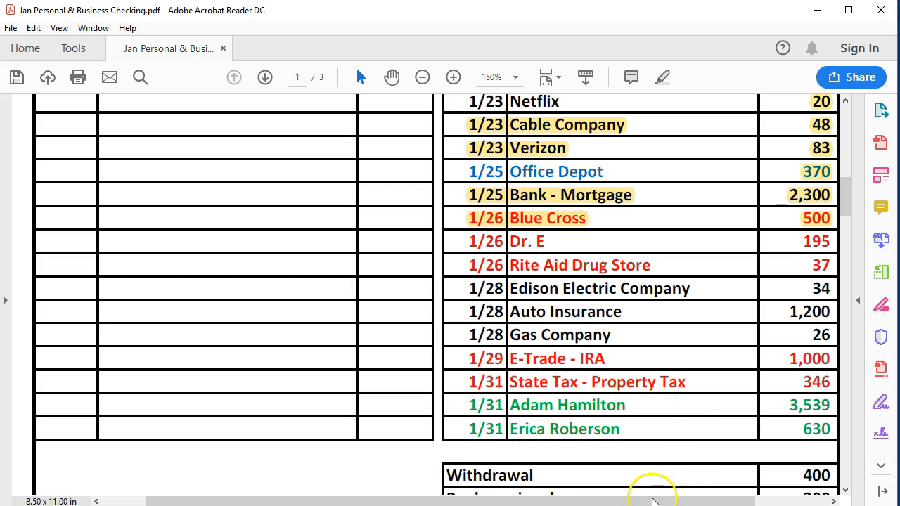
{"action": "left_click", "coordinate": [562, 505]}
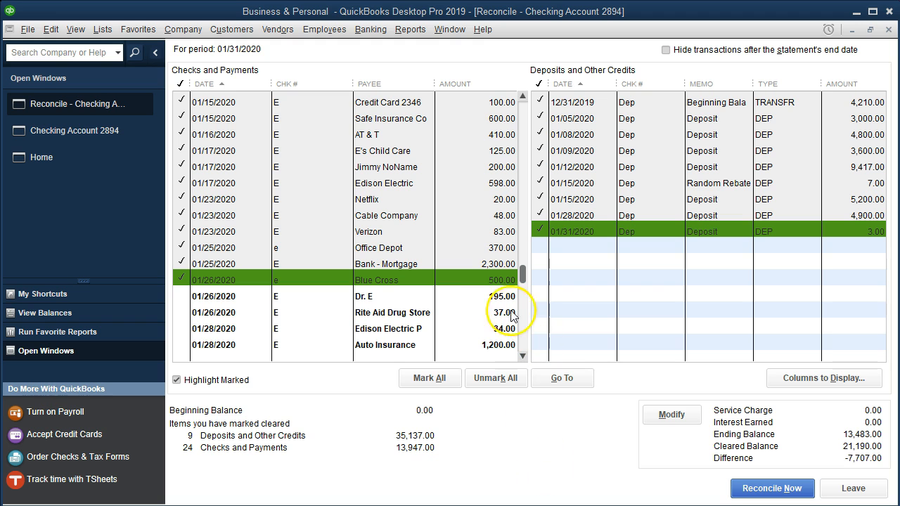
{"action": "left_click", "coordinate": [490, 298]}
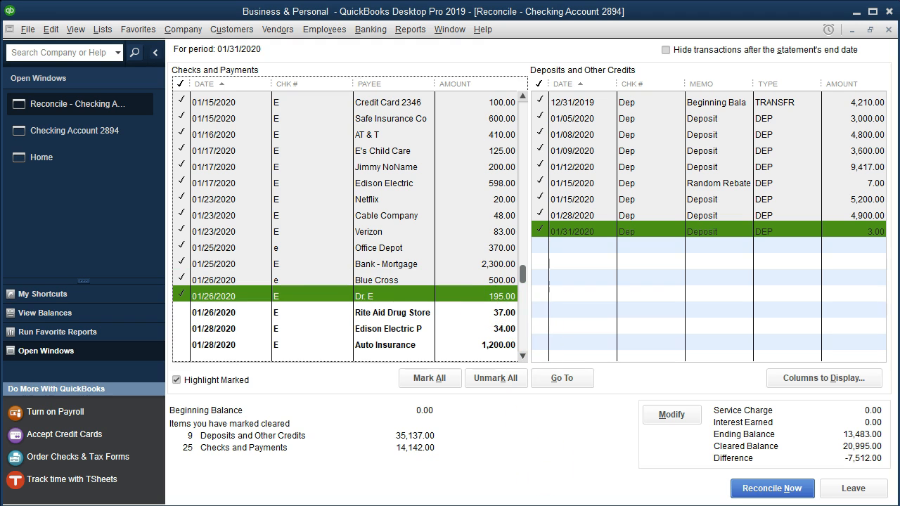
{"action": "key", "text": "alt+Tab"}
{"action": "key", "text": "alt+Tab"}
{"action": "left_click", "coordinate": [485, 307]}
{"action": "left_click", "coordinate": [484, 306]}
{"action": "scroll", "coordinate": [485, 306], "scroll_direction": "down", "scroll_amount": 1}
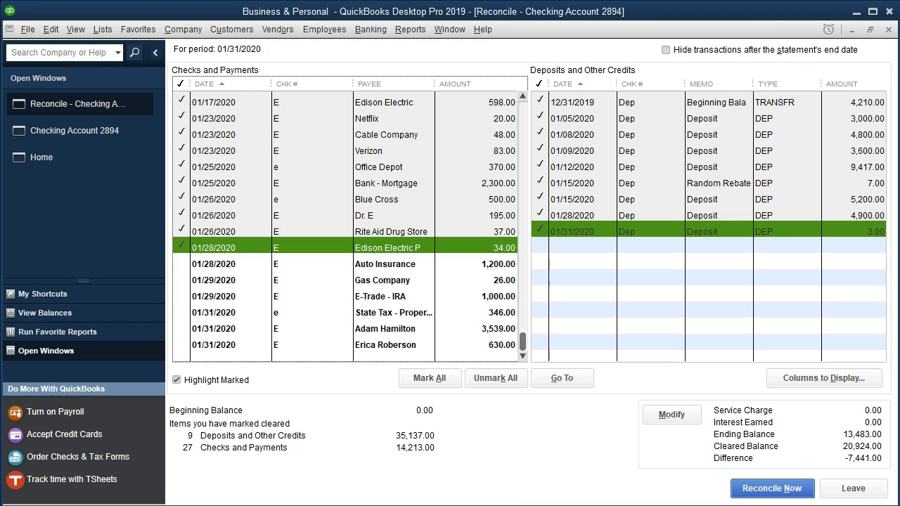
{"action": "key", "text": "alt+Tab"}
{"action": "left_click_drag", "start_coordinate": [803, 241], "coordinate": [827, 289]}
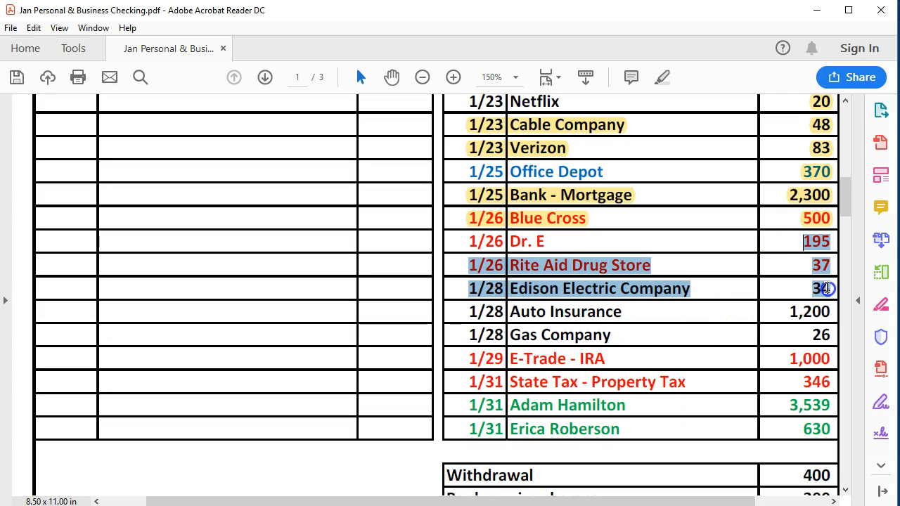
{"action": "right_click", "coordinate": [818, 241]}
{"action": "left_click_drag", "start_coordinate": [812, 292], "coordinate": [813, 291]}
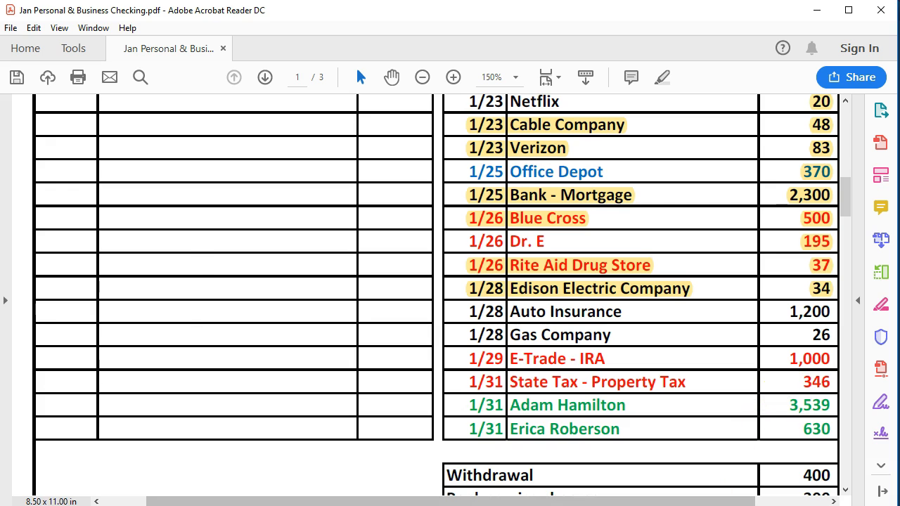
- Mark the Auto Insurance 1,200.00, Gas Company 26.00 and E-Trade - IRA 1,000.00 payments as cleared in QuickBooks and highlight them on the Acrobat statement
{"action": "left_click", "coordinate": [595, 505]}
{"action": "left_click", "coordinate": [501, 264]}
{"action": "left_click", "coordinate": [497, 280]}
{"action": "left_click", "coordinate": [493, 296]}
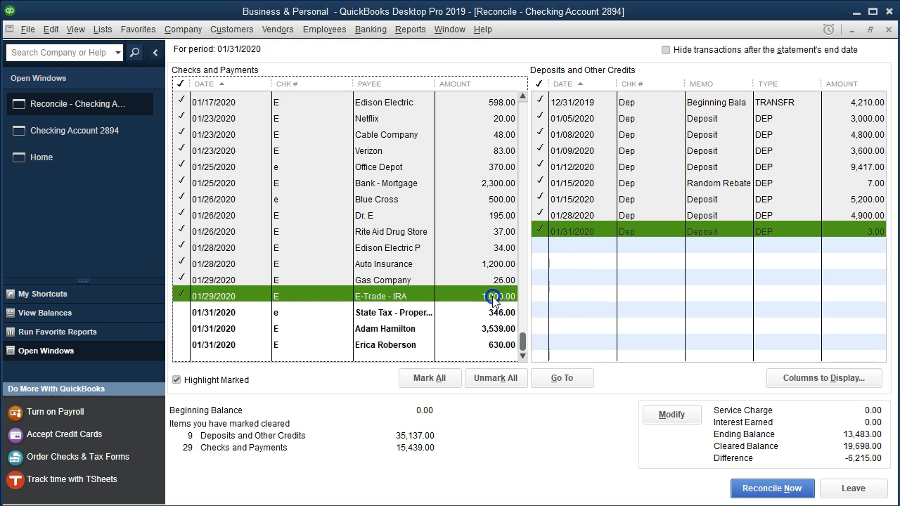
{"action": "key", "text": "alt+Tab"}
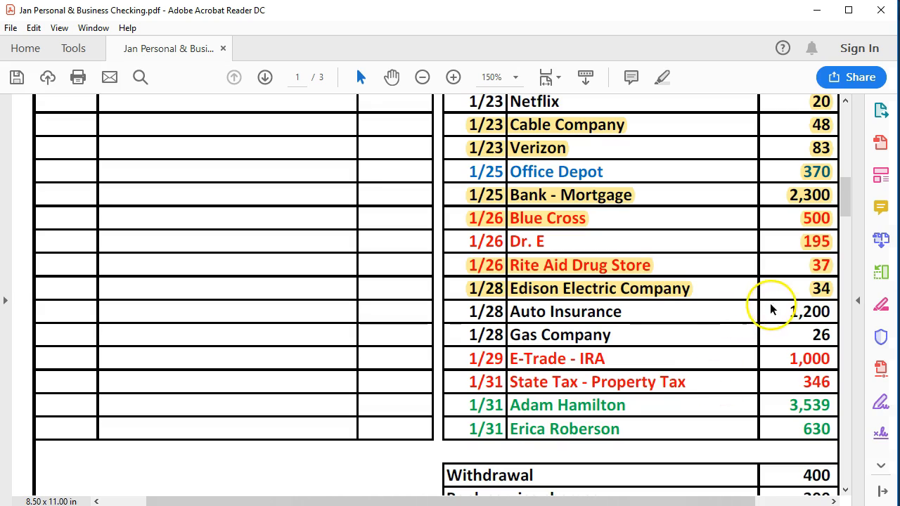
{"action": "left_click_drag", "start_coordinate": [782, 312], "coordinate": [829, 359]}
{"action": "right_click", "coordinate": [828, 359]}
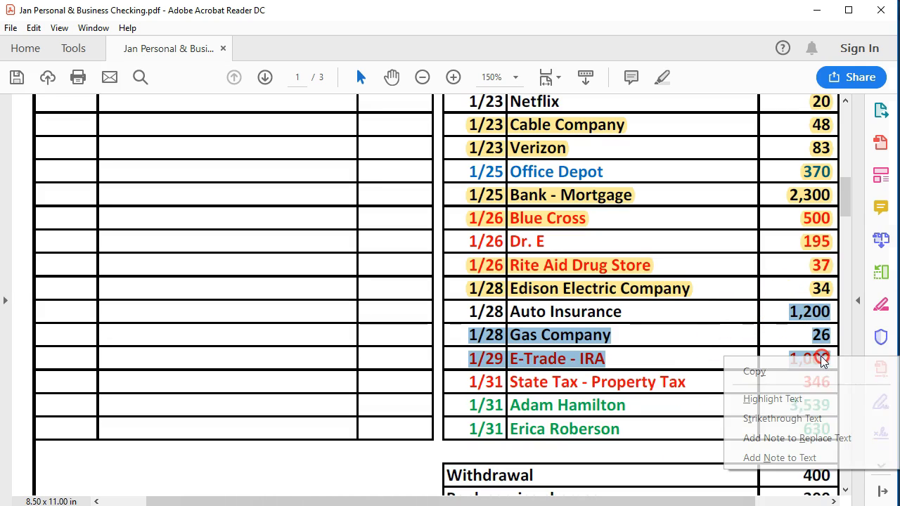
{"action": "left_click", "coordinate": [802, 398]}
- Mark the 01/31/2020 Property Tax 346.00 and payroll 3,539.00 and 630.00 payments as cleared in QuickBooks and return to the Acrobat statement
{"action": "scroll", "coordinate": [712, 361], "scroll_direction": "down", "scroll_amount": 3}
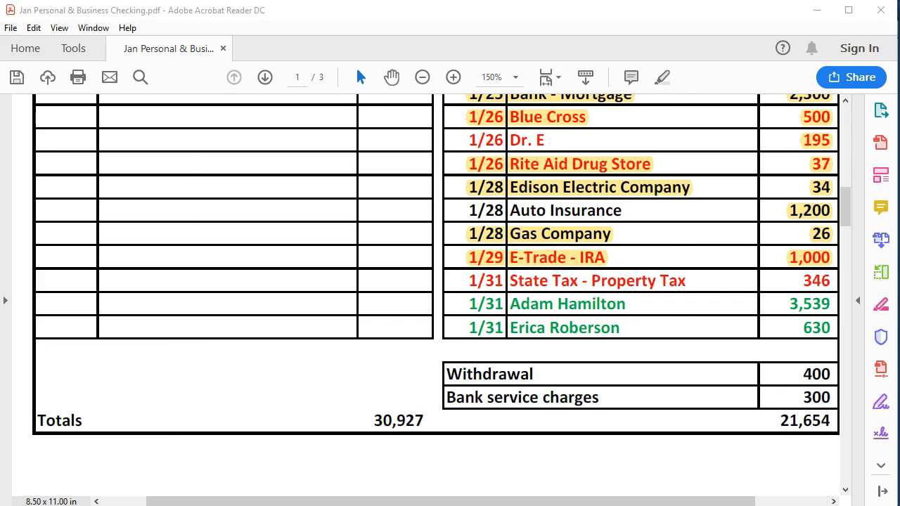
{"action": "key", "text": "alt+Tab"}
{"action": "left_click", "coordinate": [490, 313]}
{"action": "left_click", "coordinate": [477, 329]}
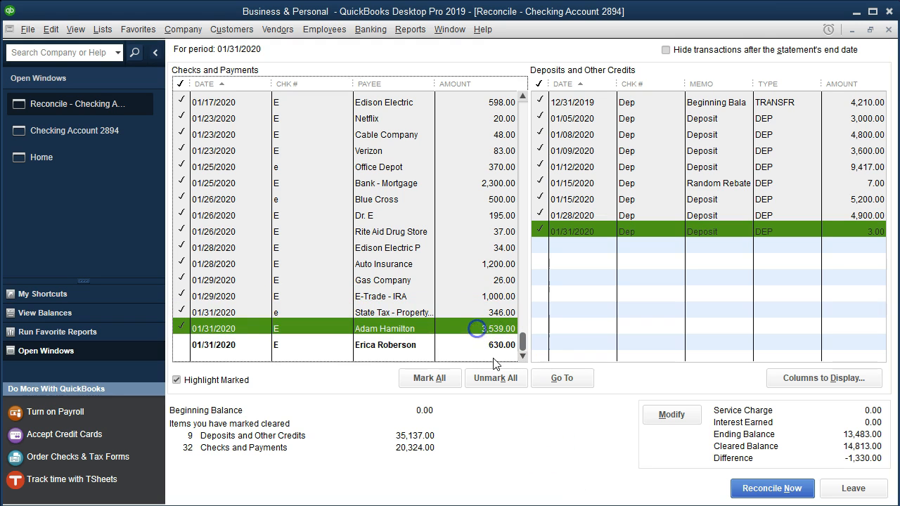
{"action": "left_click", "coordinate": [482, 345]}
{"action": "key", "text": "alt+Tab"}
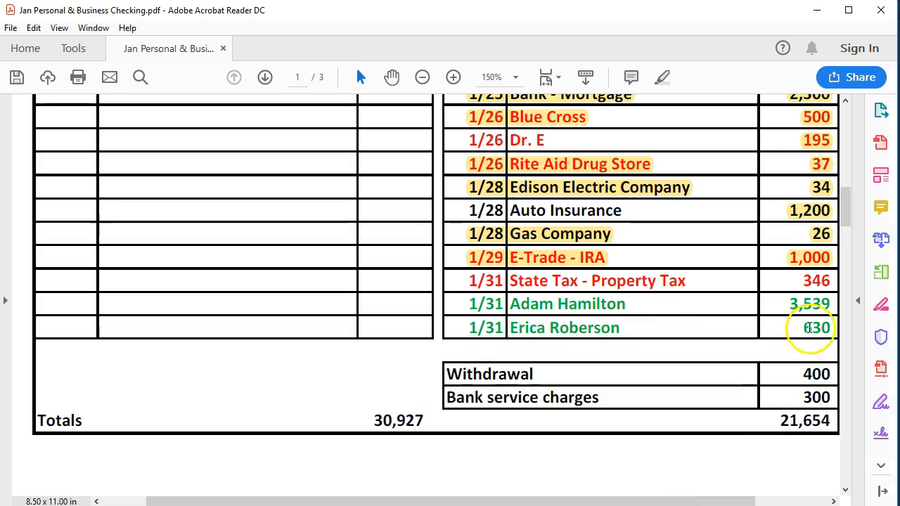
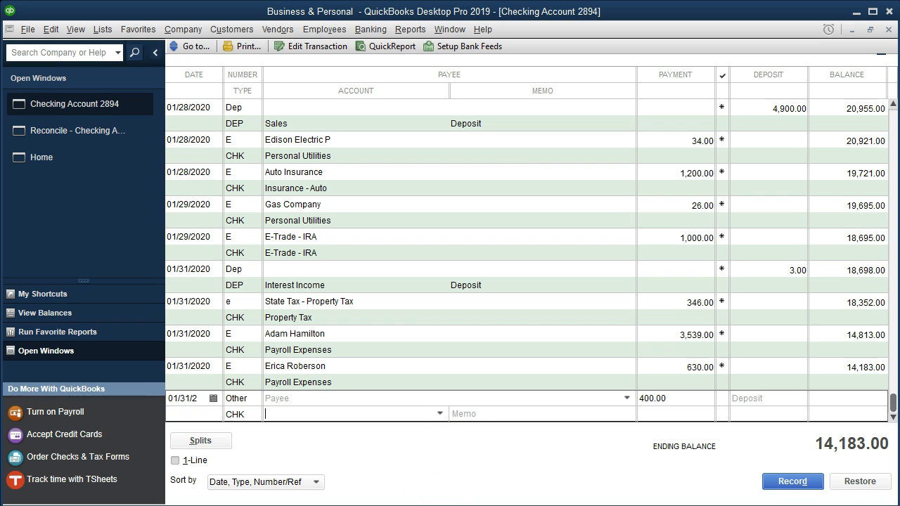
- Assign the new 400.00 payment in the checking register to the Miscellaneous expense account and record the transaction
{"action": "left_click", "coordinate": [308, 414]}
{"action": "type", "text": "Miscellaneous"}
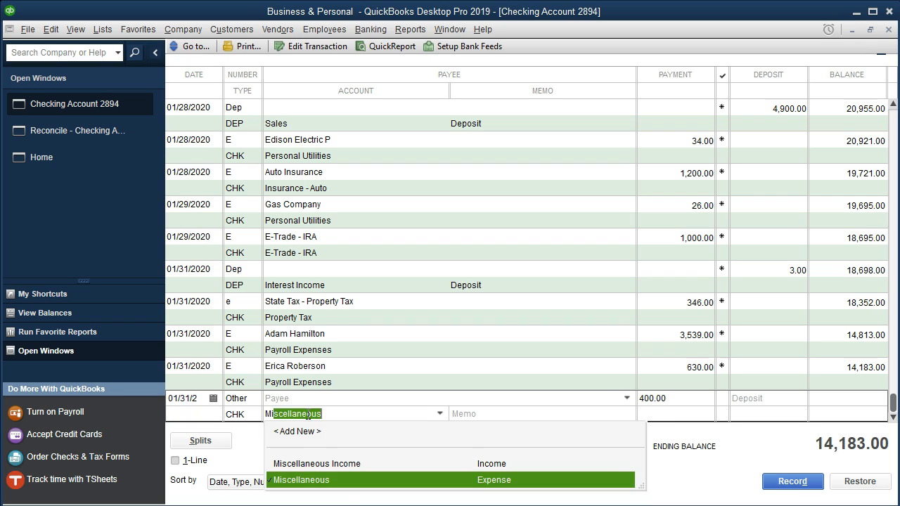
{"action": "key", "text": "Tab"}
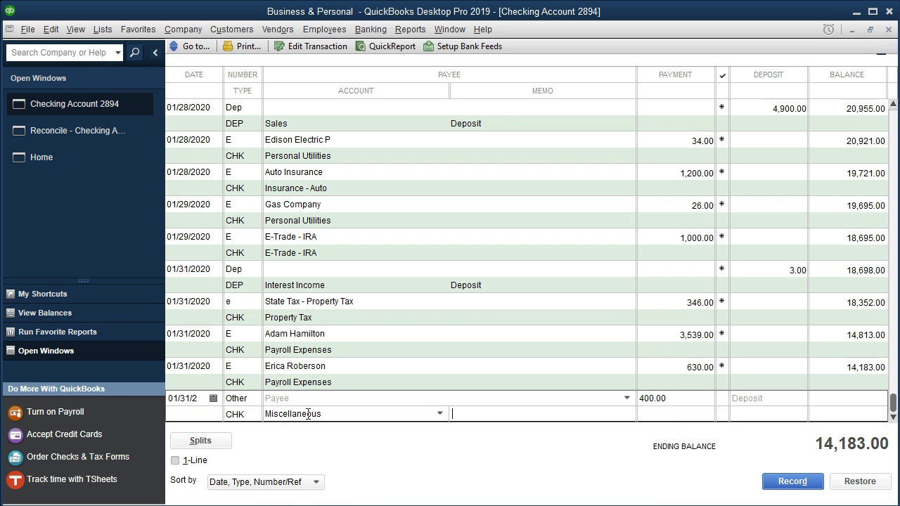
{"action": "key", "text": "Return"}
{"action": "key", "text": "Return"}
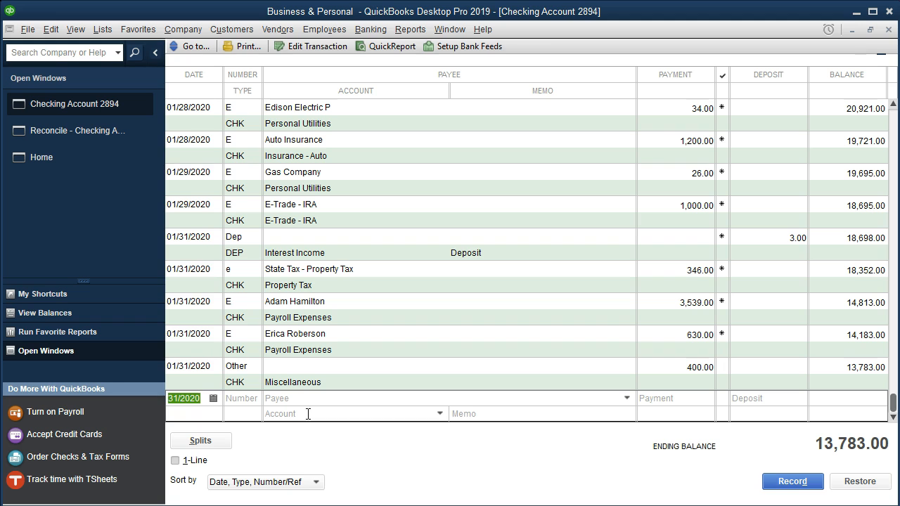
- Highlight the Withdrawal 400 line on the bank statement in Acrobat and return to the QuickBooks checking register
{"action": "key", "text": "alt+Tab"}
{"action": "left_click_drag", "start_coordinate": [450, 375], "coordinate": [828, 371]}
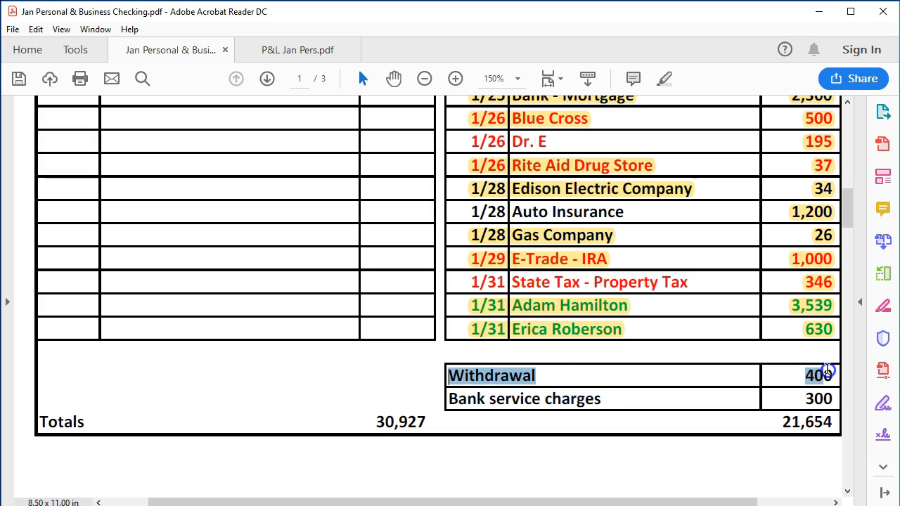
{"action": "right_click", "coordinate": [828, 373]}
{"action": "left_click", "coordinate": [800, 419]}
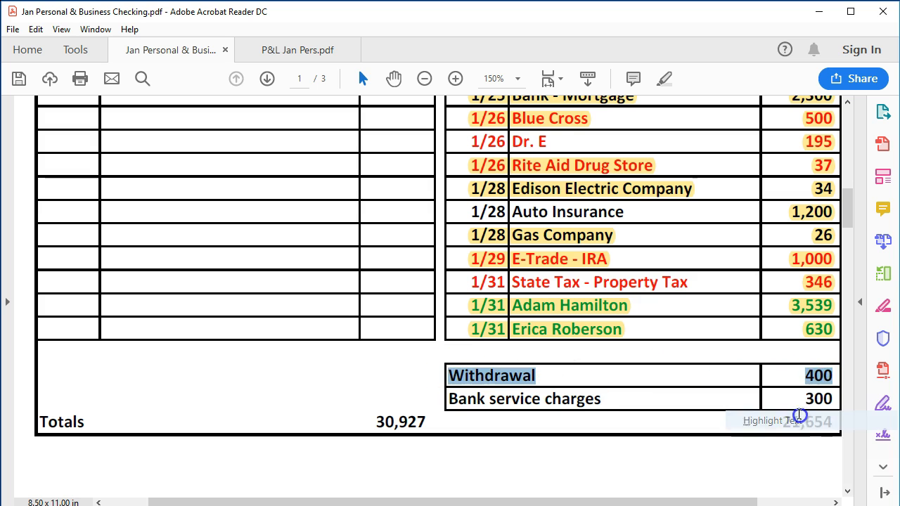
{"action": "key", "text": "alt+Tab"}
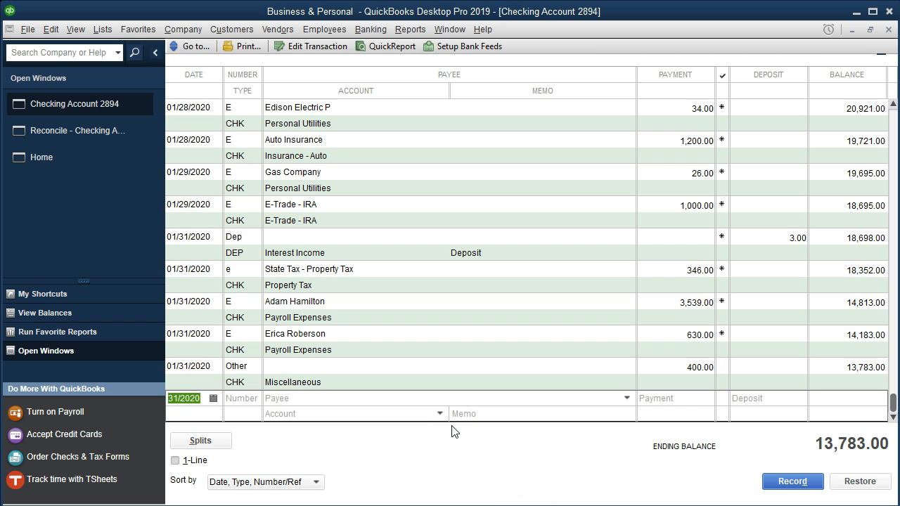
- Start a new 01/31/2020 entry in the checking register with number 1 and a payment of 300.00
{"action": "key", "text": "Tab"}
{"action": "key", "text": "Tab"}
{"action": "key", "text": "Tab"}
{"action": "mouse_move", "coordinate": [570, 505]}
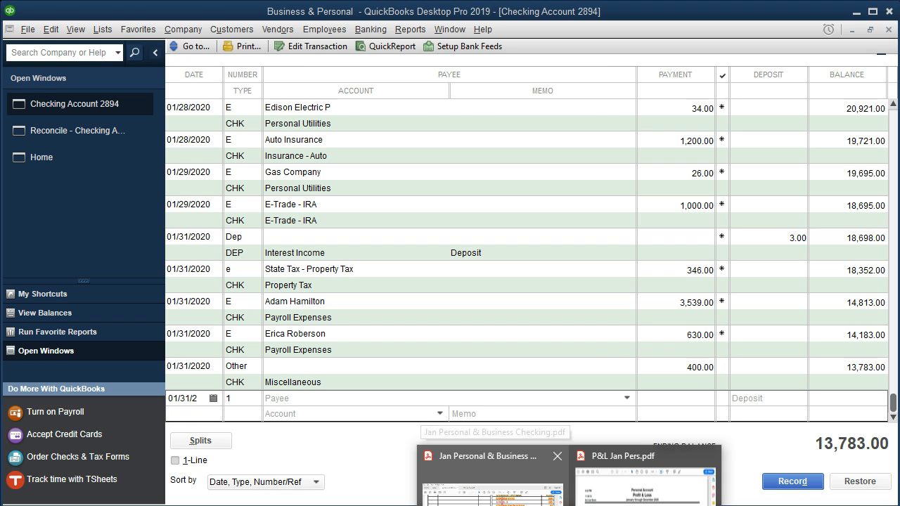
{"action": "type", "text": "300"}
{"action": "key", "text": "Tab"}
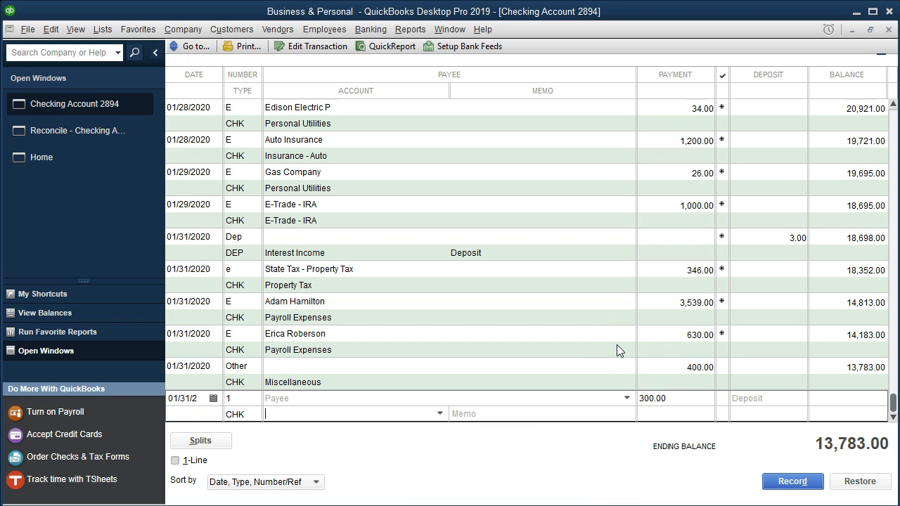
- Assign the 300.00 payment to the Bank Service Charges expense account and record the transaction
{"action": "type", "text": "Bank Service Charges"}
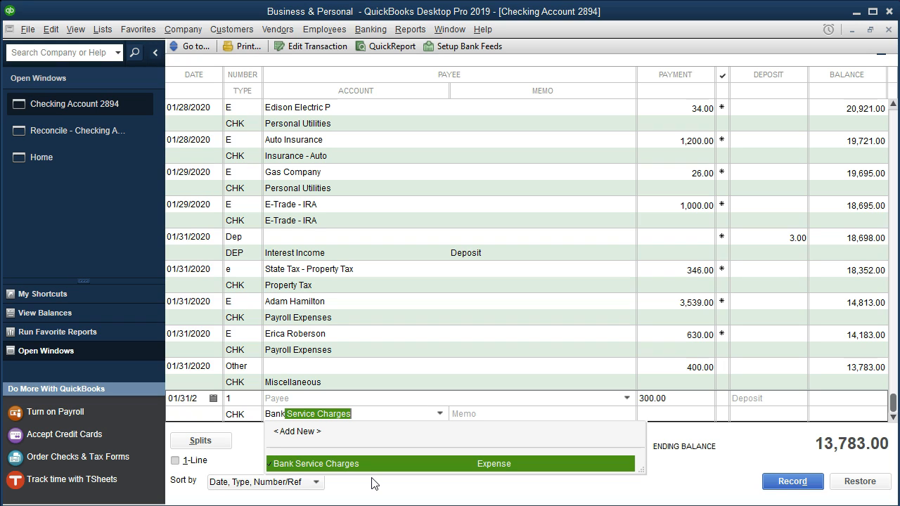
{"action": "key", "text": "Tab"}
{"action": "left_click", "coordinate": [359, 481]}
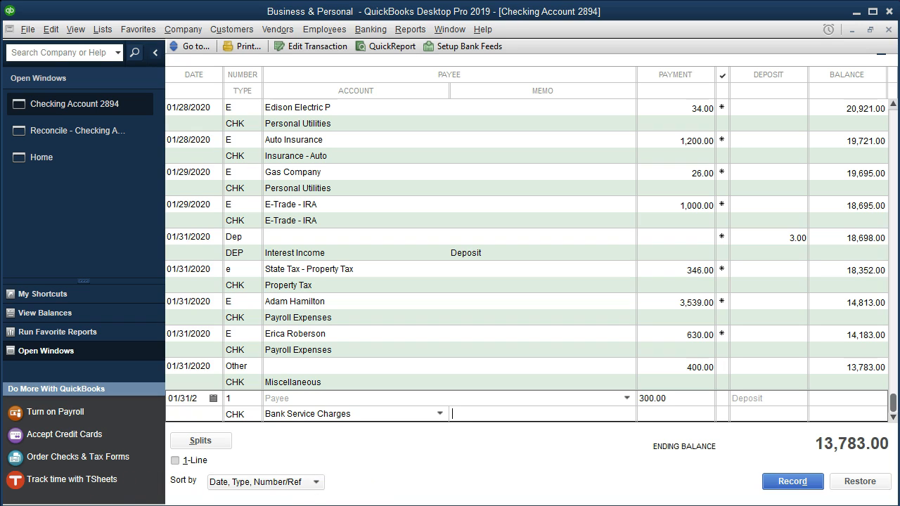
{"action": "left_click", "coordinate": [414, 469]}
{"action": "key", "text": "Return"}
{"action": "key", "text": "Return"}
{"action": "left_click", "coordinate": [400, 410]}
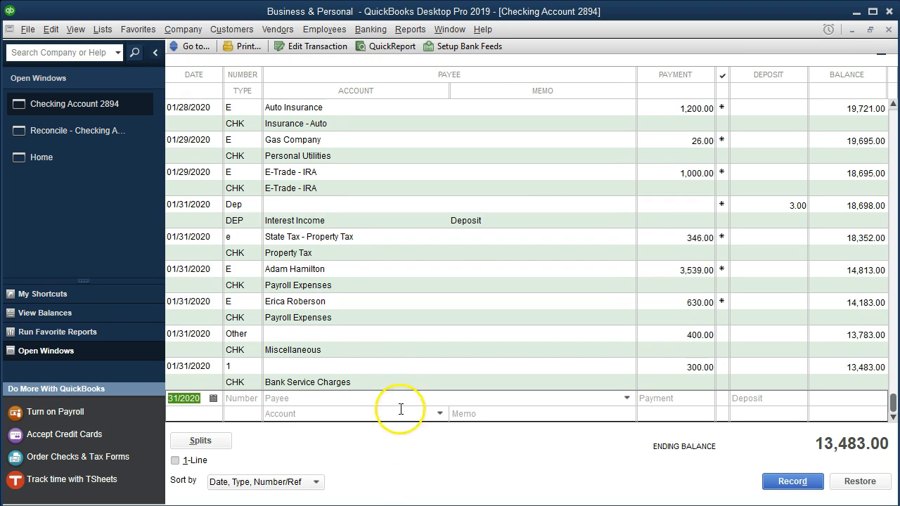
- Set the class of the 400.00 Miscellaneous payment to Personal in its splits and record the change
{"action": "left_click", "coordinate": [370, 350]}
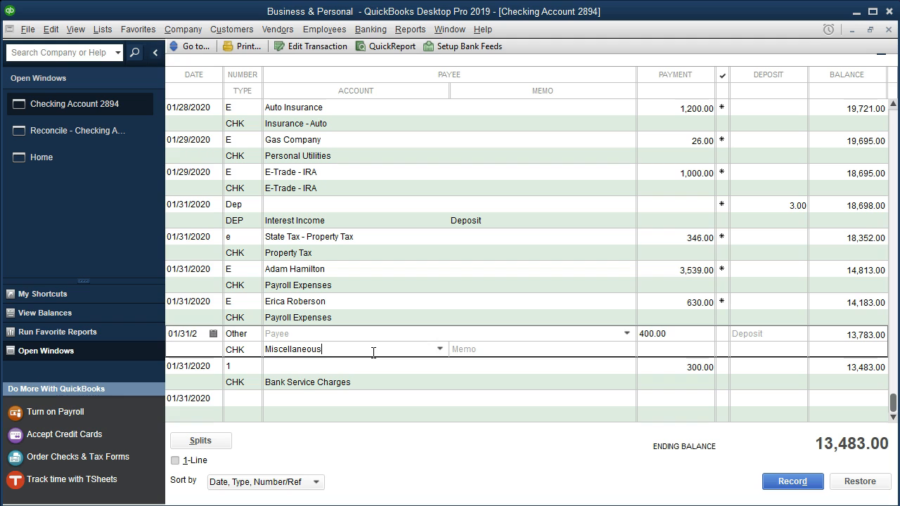
{"action": "left_click", "coordinate": [200, 440]}
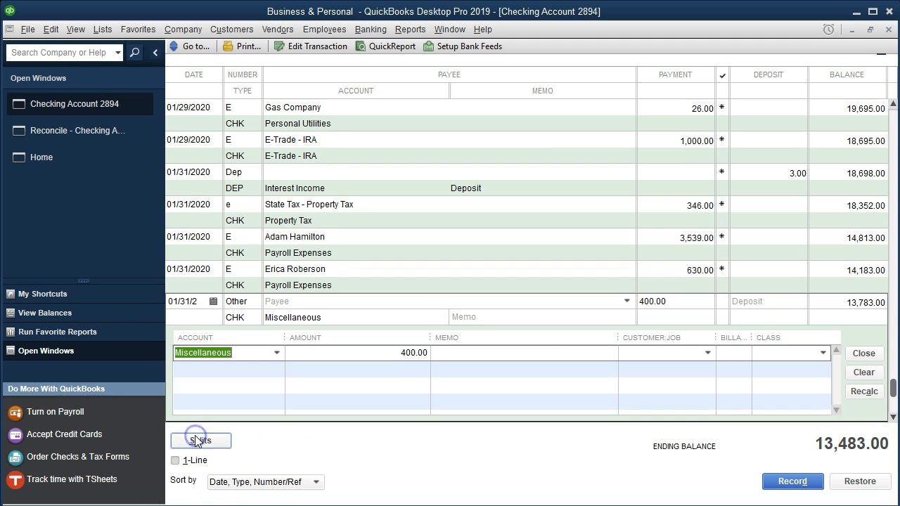
{"action": "left_click", "coordinate": [781, 352]}
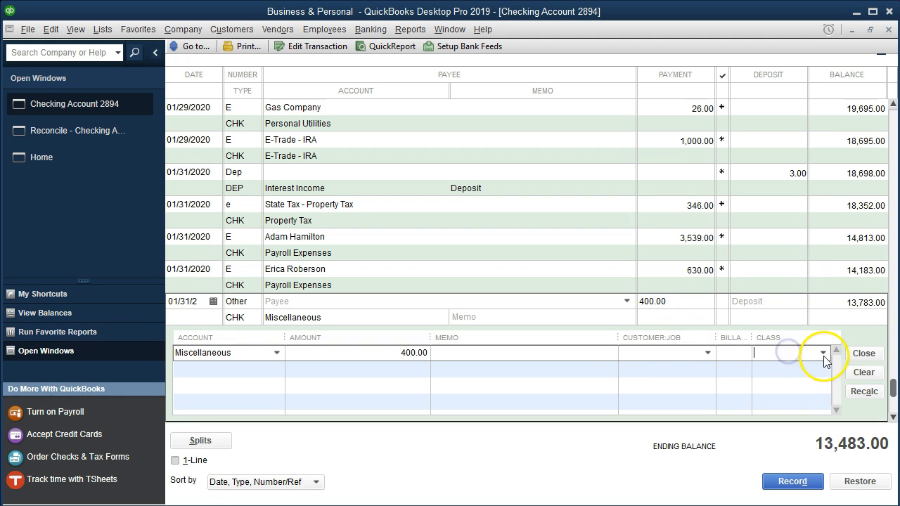
{"action": "left_click", "coordinate": [823, 353]}
{"action": "left_click", "coordinate": [795, 405]}
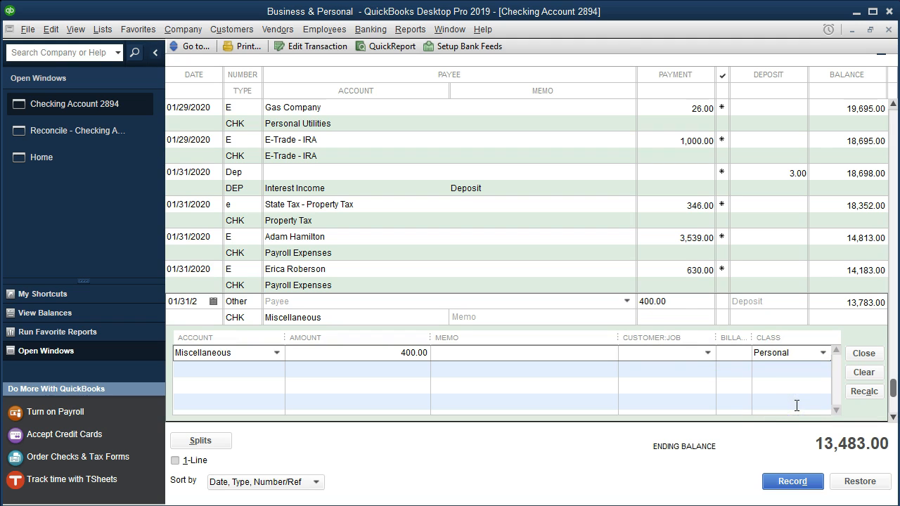
{"action": "left_click", "coordinate": [793, 481]}
{"action": "left_click", "coordinate": [387, 111]}
{"action": "left_click", "coordinate": [422, 149]}
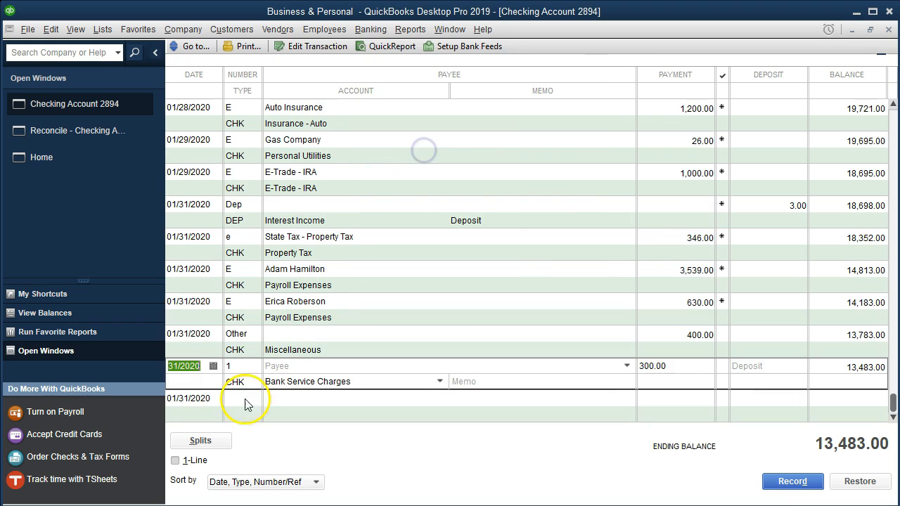
{"action": "left_click", "coordinate": [476, 403]}
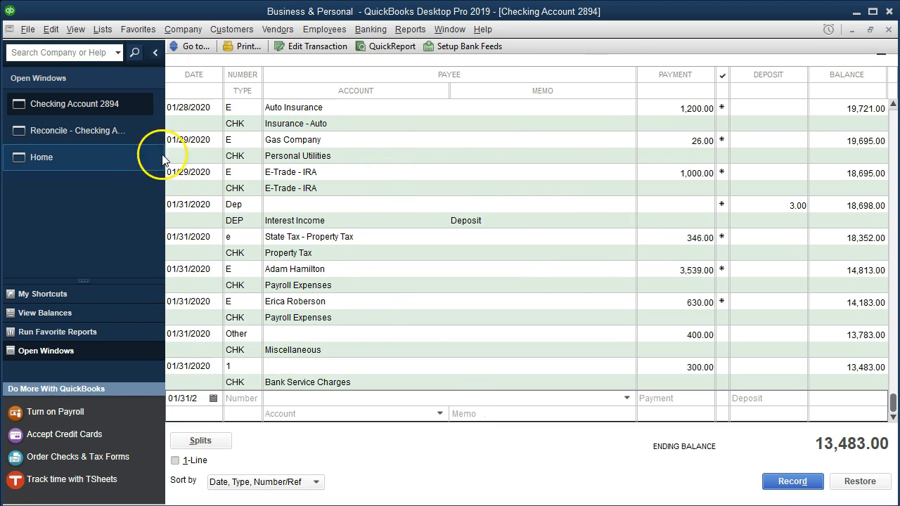
- Mark the 01/31/2020 payments of 400.00 and 300.00 as cleared in the checking account reconciliation
{"action": "left_click", "coordinate": [116, 131]}
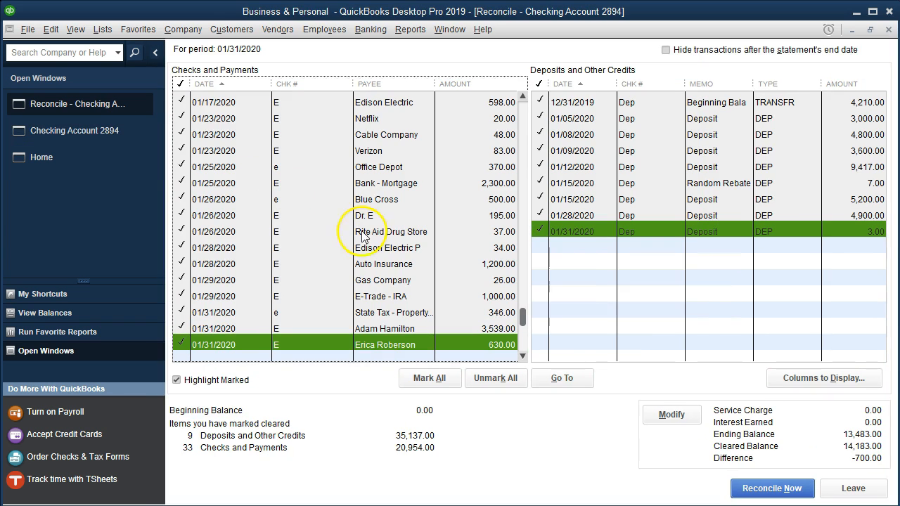
{"action": "scroll", "coordinate": [364, 269], "scroll_direction": "down", "scroll_amount": 1}
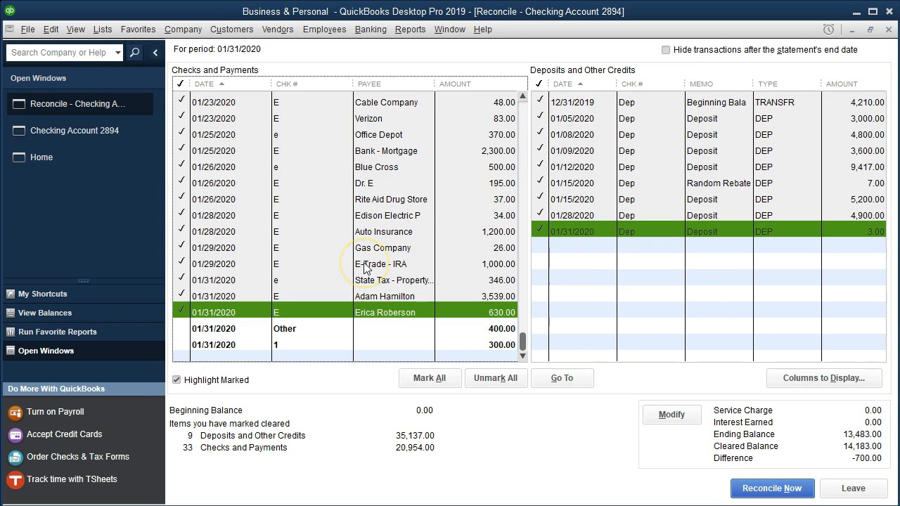
{"action": "left_click", "coordinate": [476, 329]}
{"action": "left_click", "coordinate": [480, 345]}
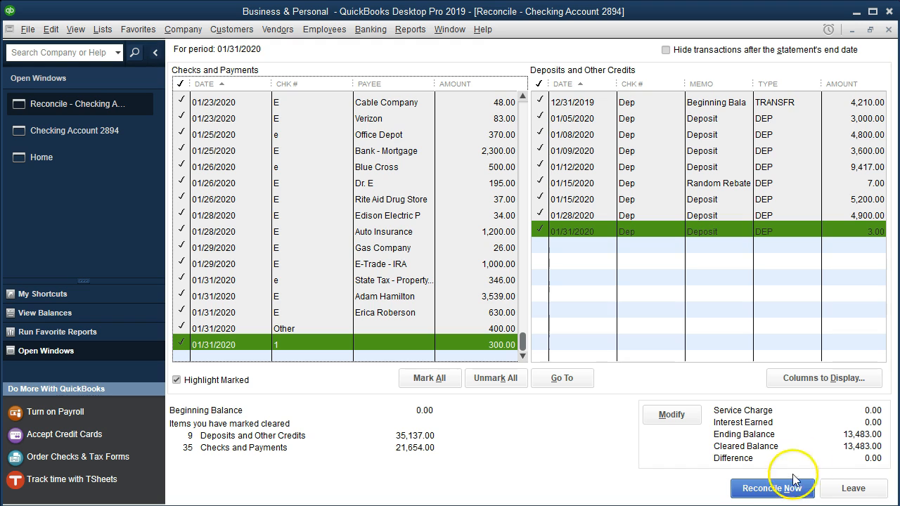
- Complete the reconciliation and display both the summary and detail reconciliation reports
{"action": "left_click", "coordinate": [772, 488]}
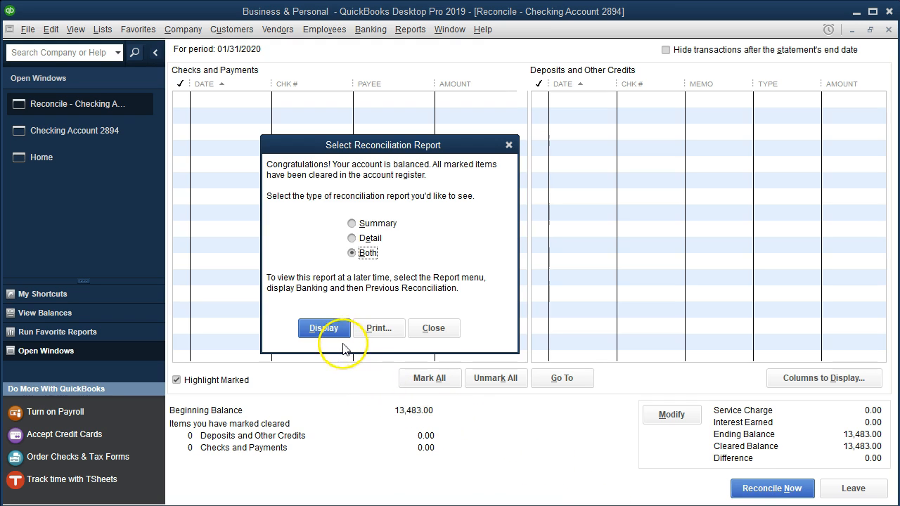
{"action": "left_click", "coordinate": [325, 328]}
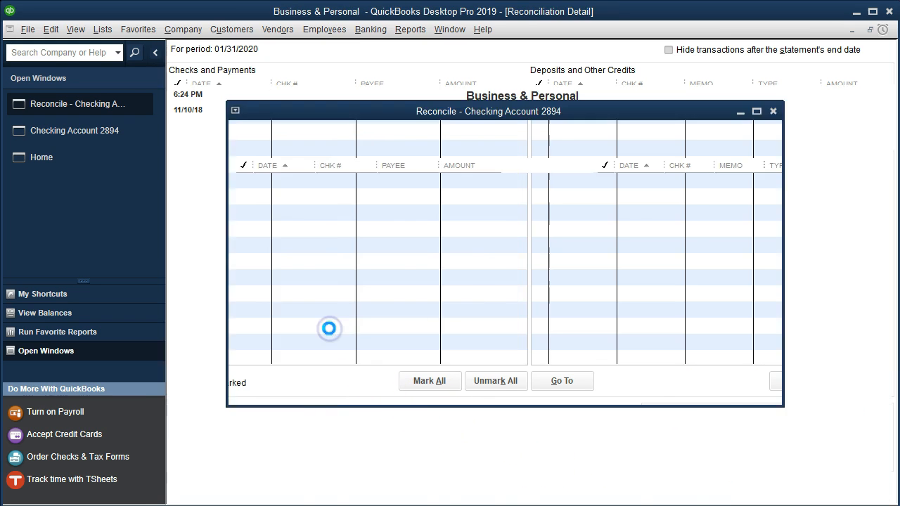
{"action": "left_click", "coordinate": [543, 243]}
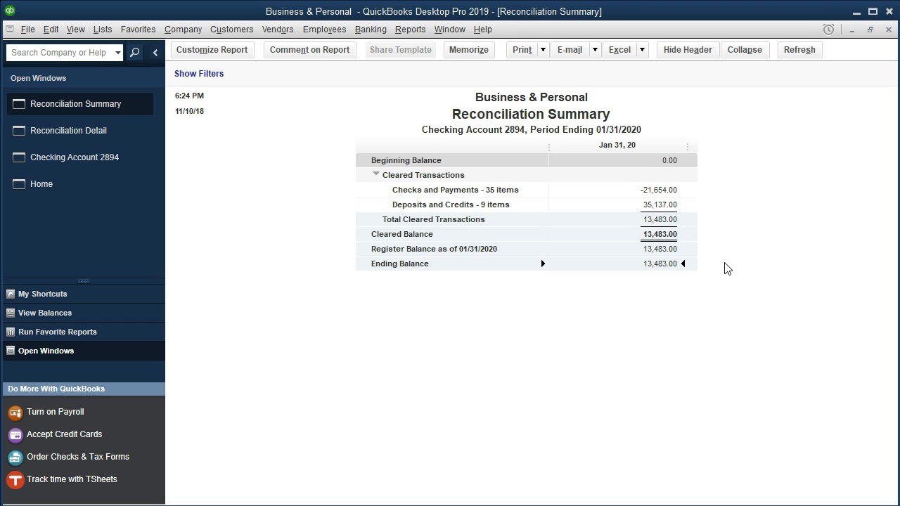
- Close the Reconciliation Summary and review the cleared payments, deposits and ending balance in the Reconciliation Detail report
{"action": "left_click", "coordinate": [724, 260]}
{"action": "left_click", "coordinate": [891, 30]}
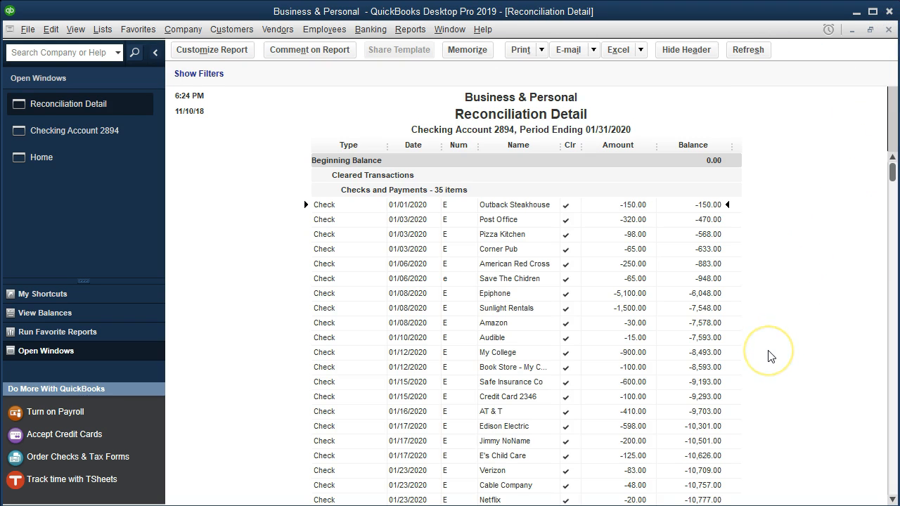
{"action": "scroll", "coordinate": [772, 356], "scroll_direction": "down", "scroll_amount": 12}
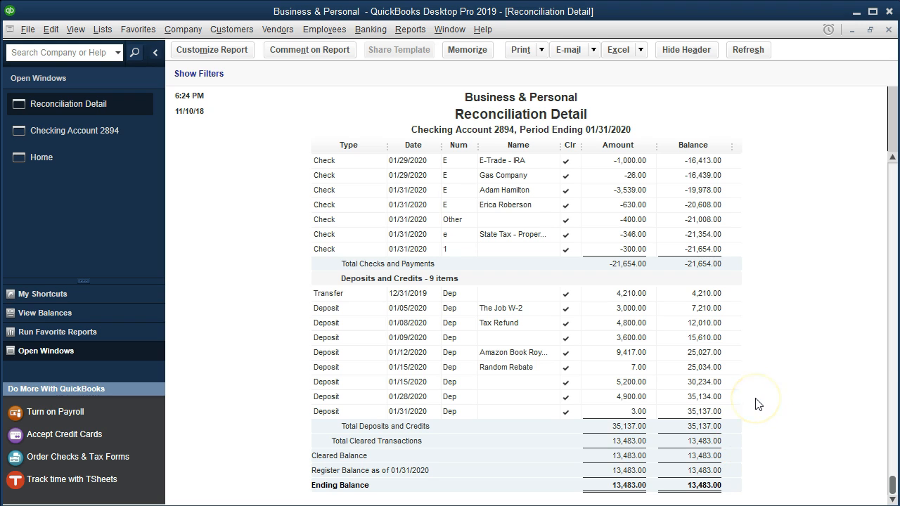
{"action": "scroll", "coordinate": [758, 403], "scroll_direction": "up", "scroll_amount": 4}
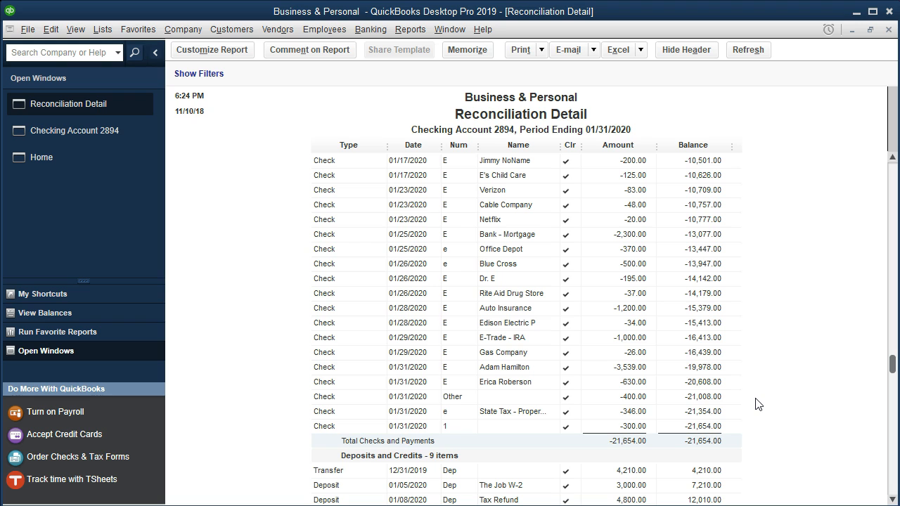